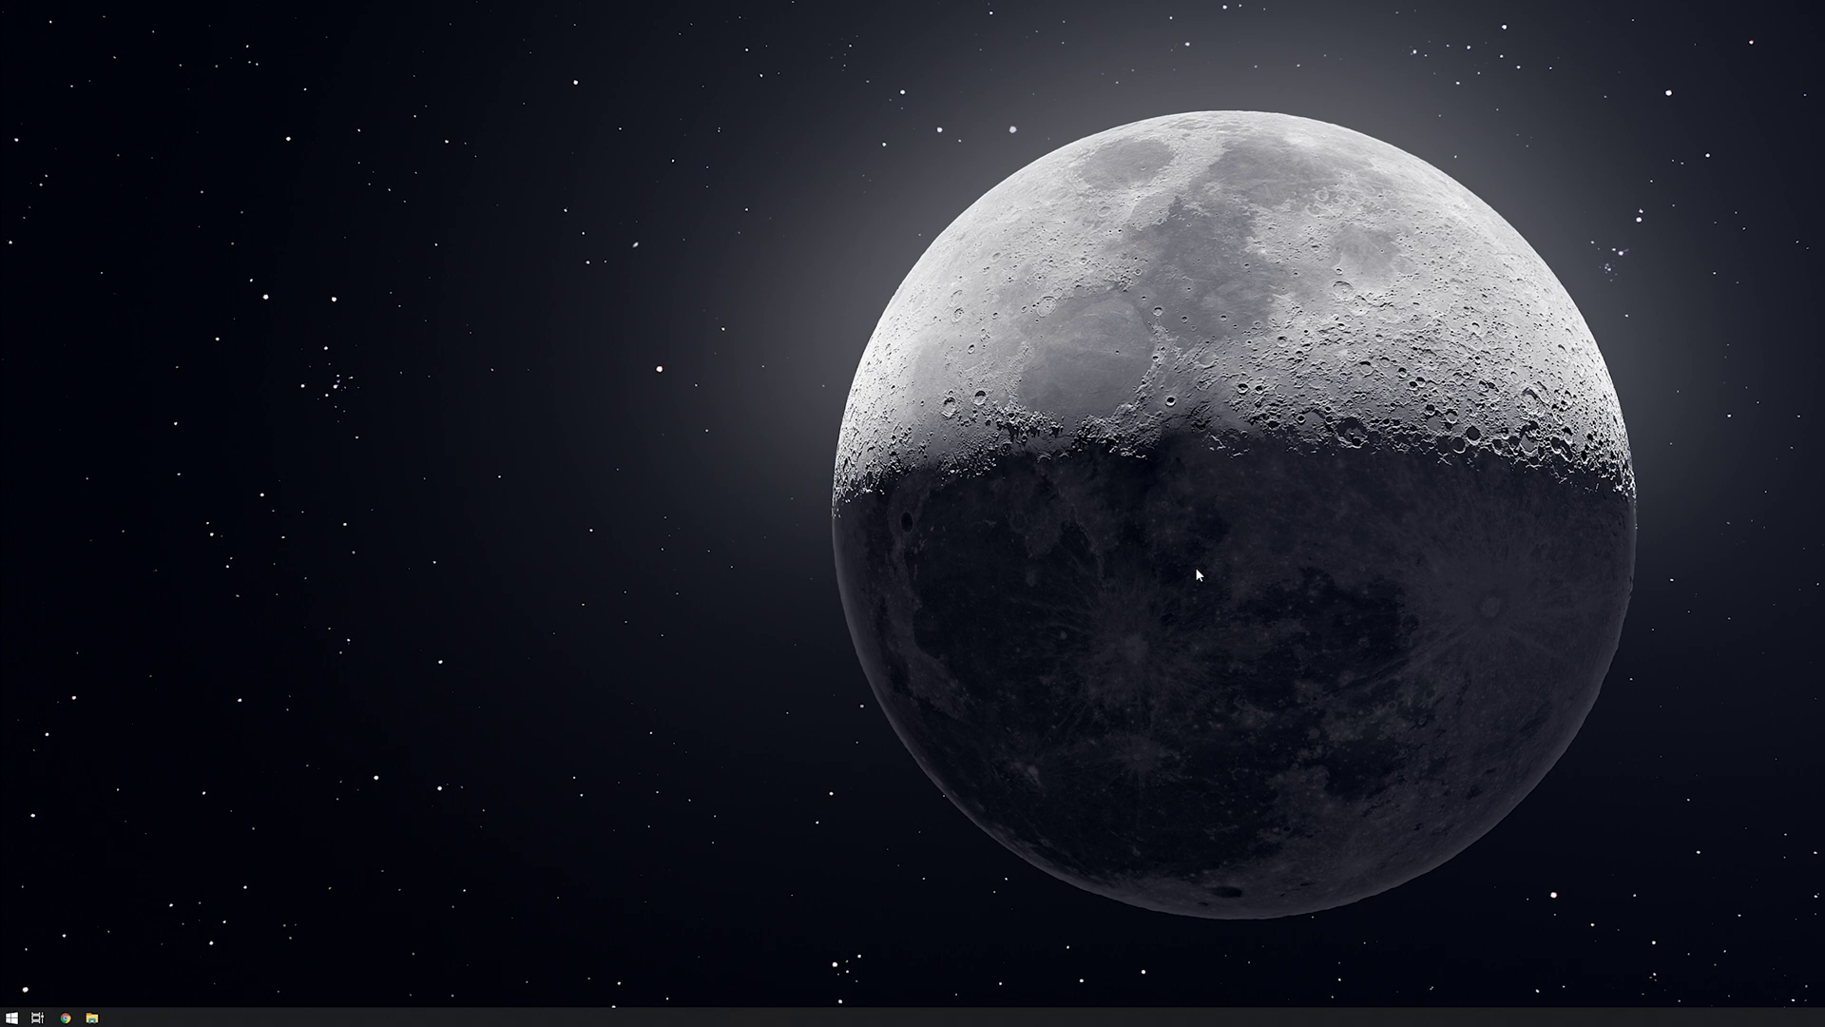
Search the Microsoft Store for "icloud", view the iCloud app's page and close the store
{"action": "key", "text": "super"}
{"action": "type", "text": "st"}
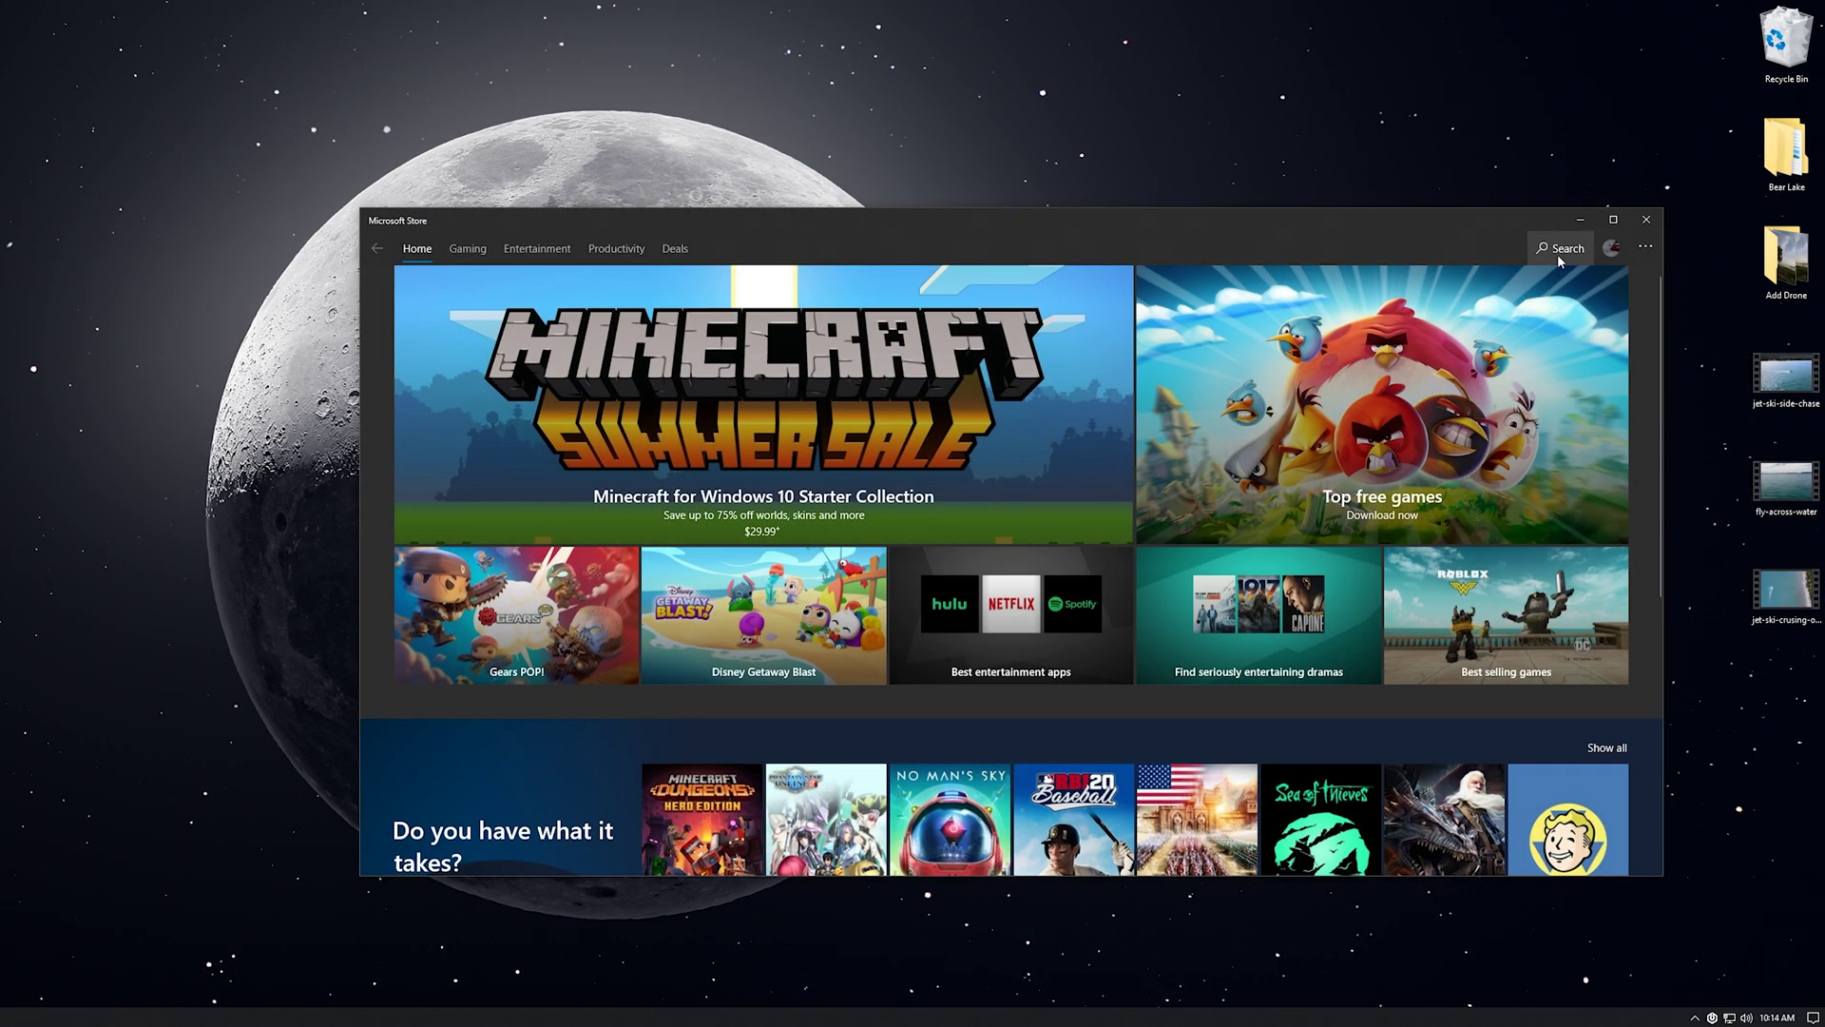
{"action": "left_click", "coordinate": [1559, 250]}
{"action": "type", "text": "icloud"}
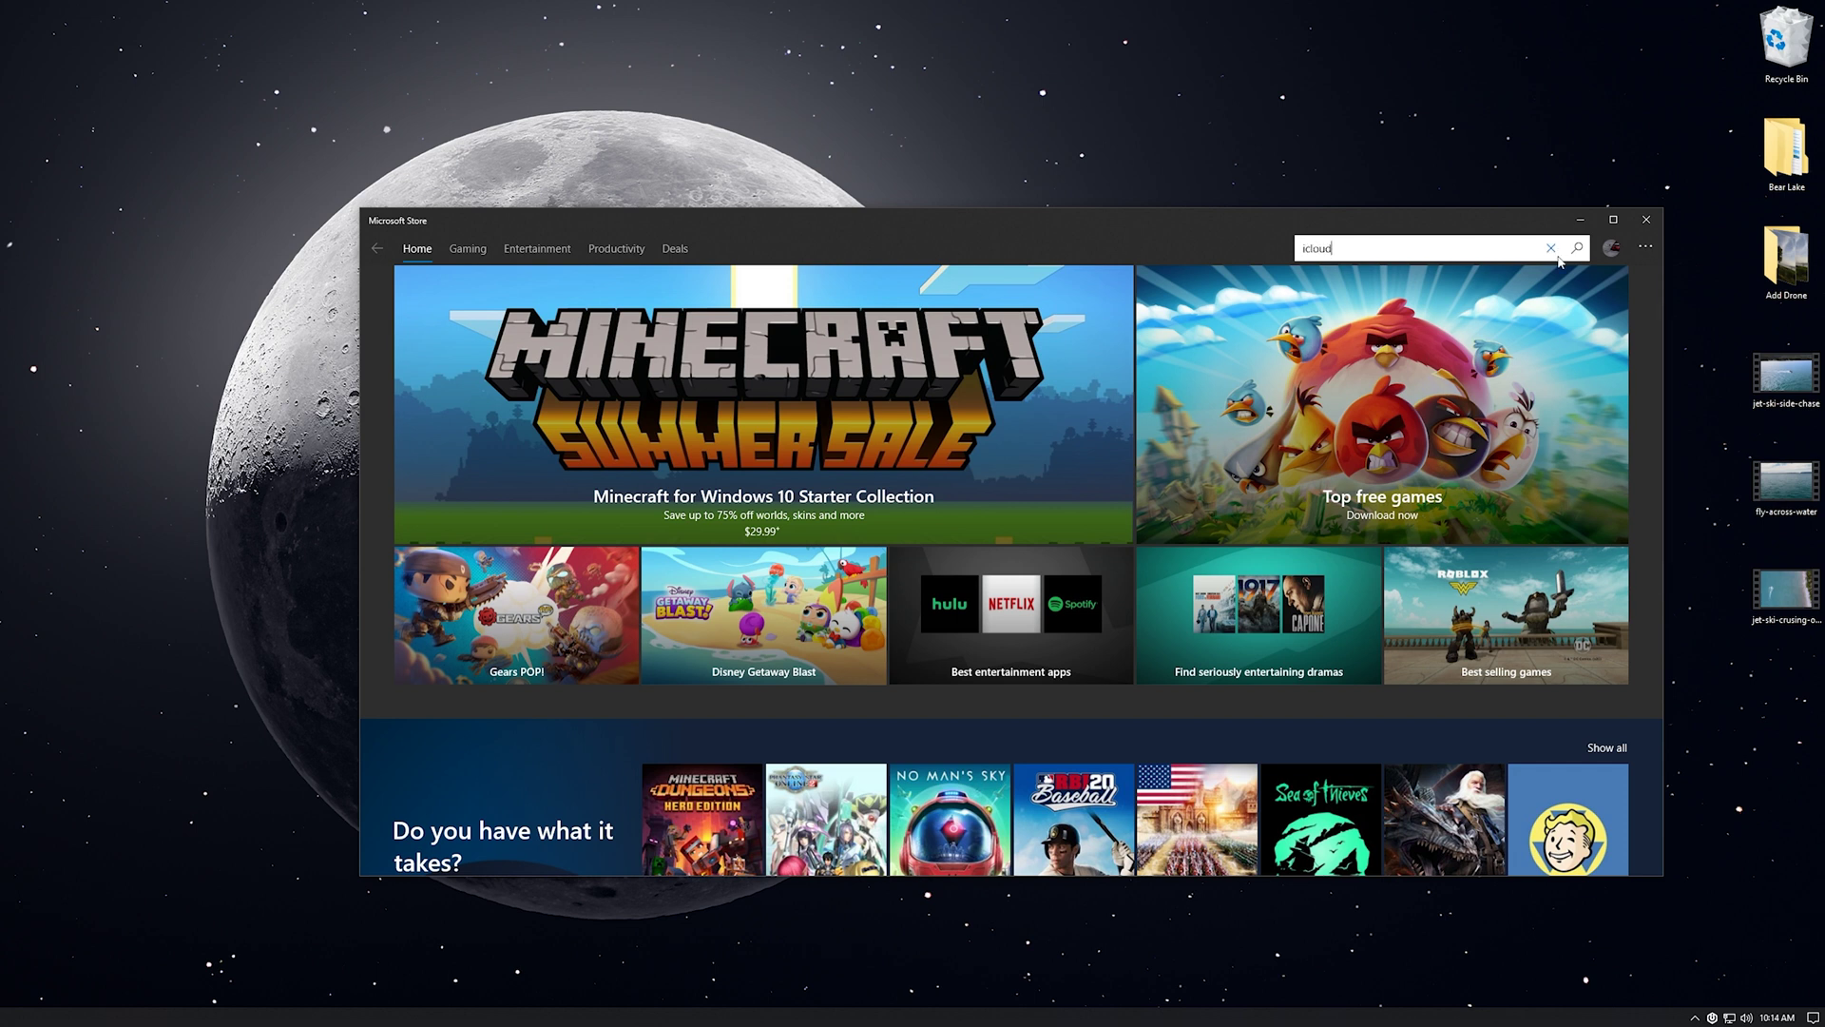
{"action": "key", "text": "Return"}
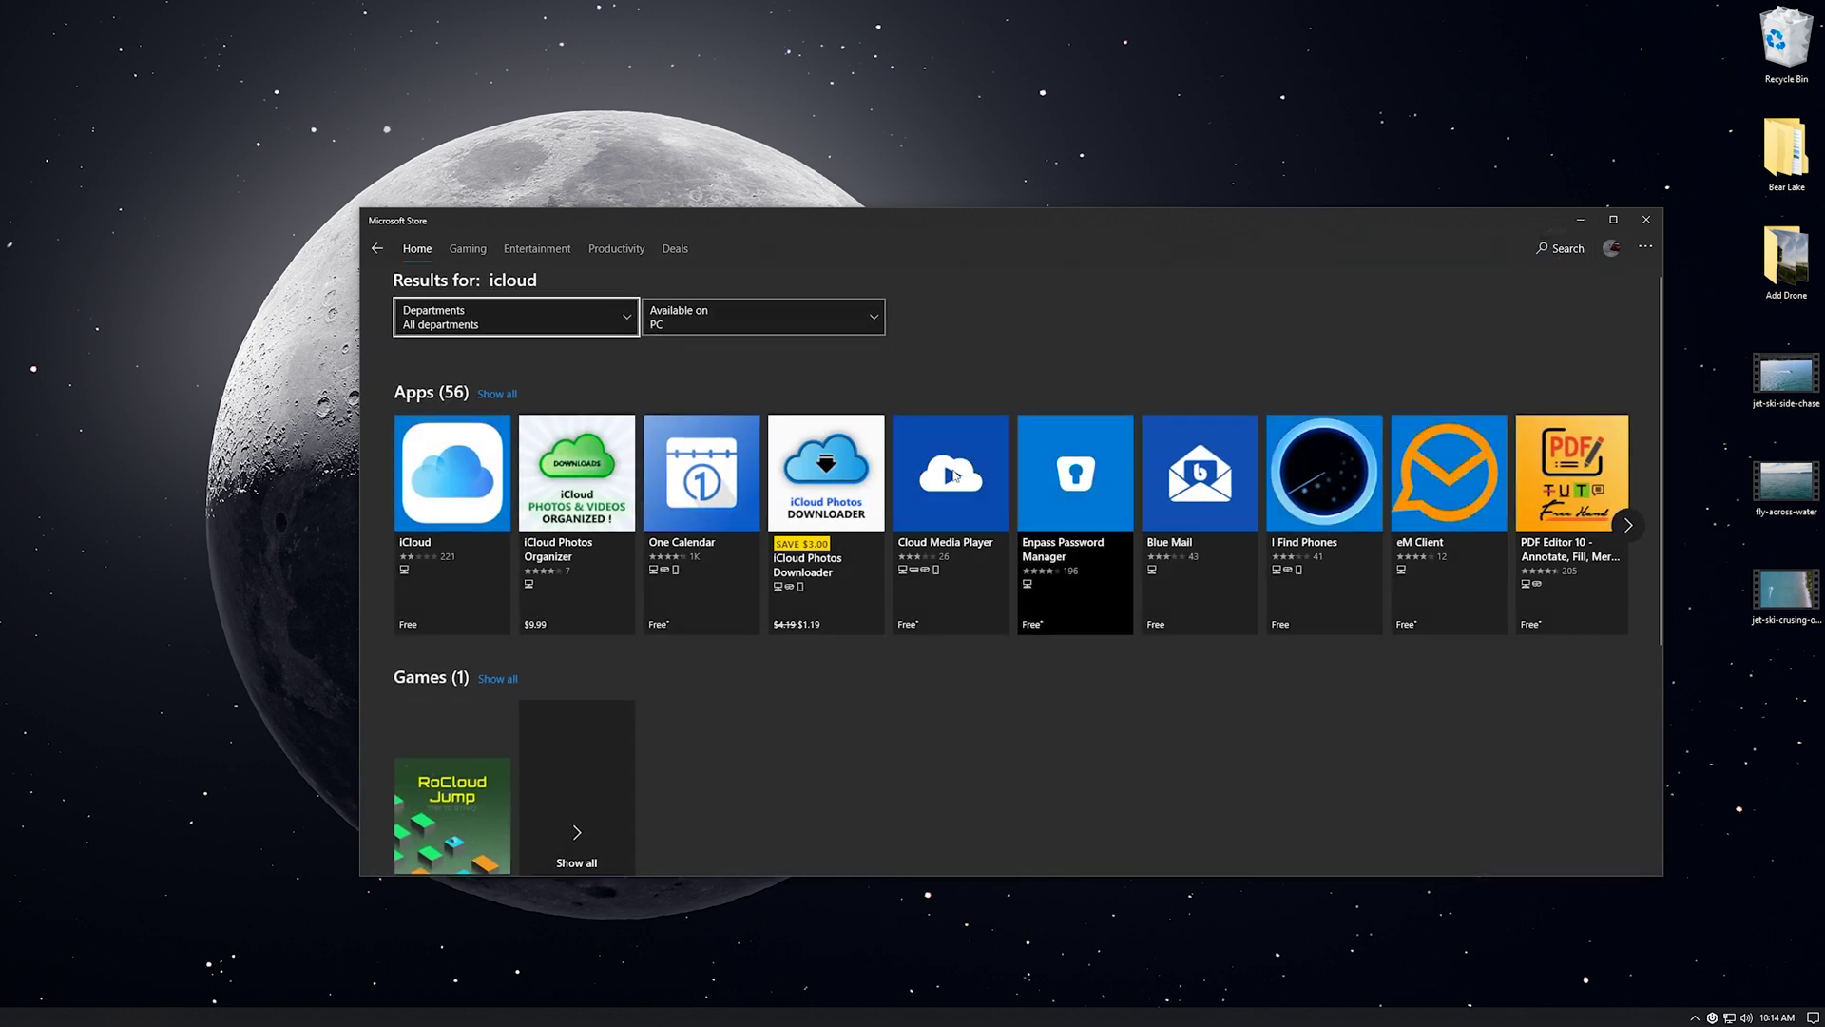
{"action": "left_click", "coordinate": [448, 514]}
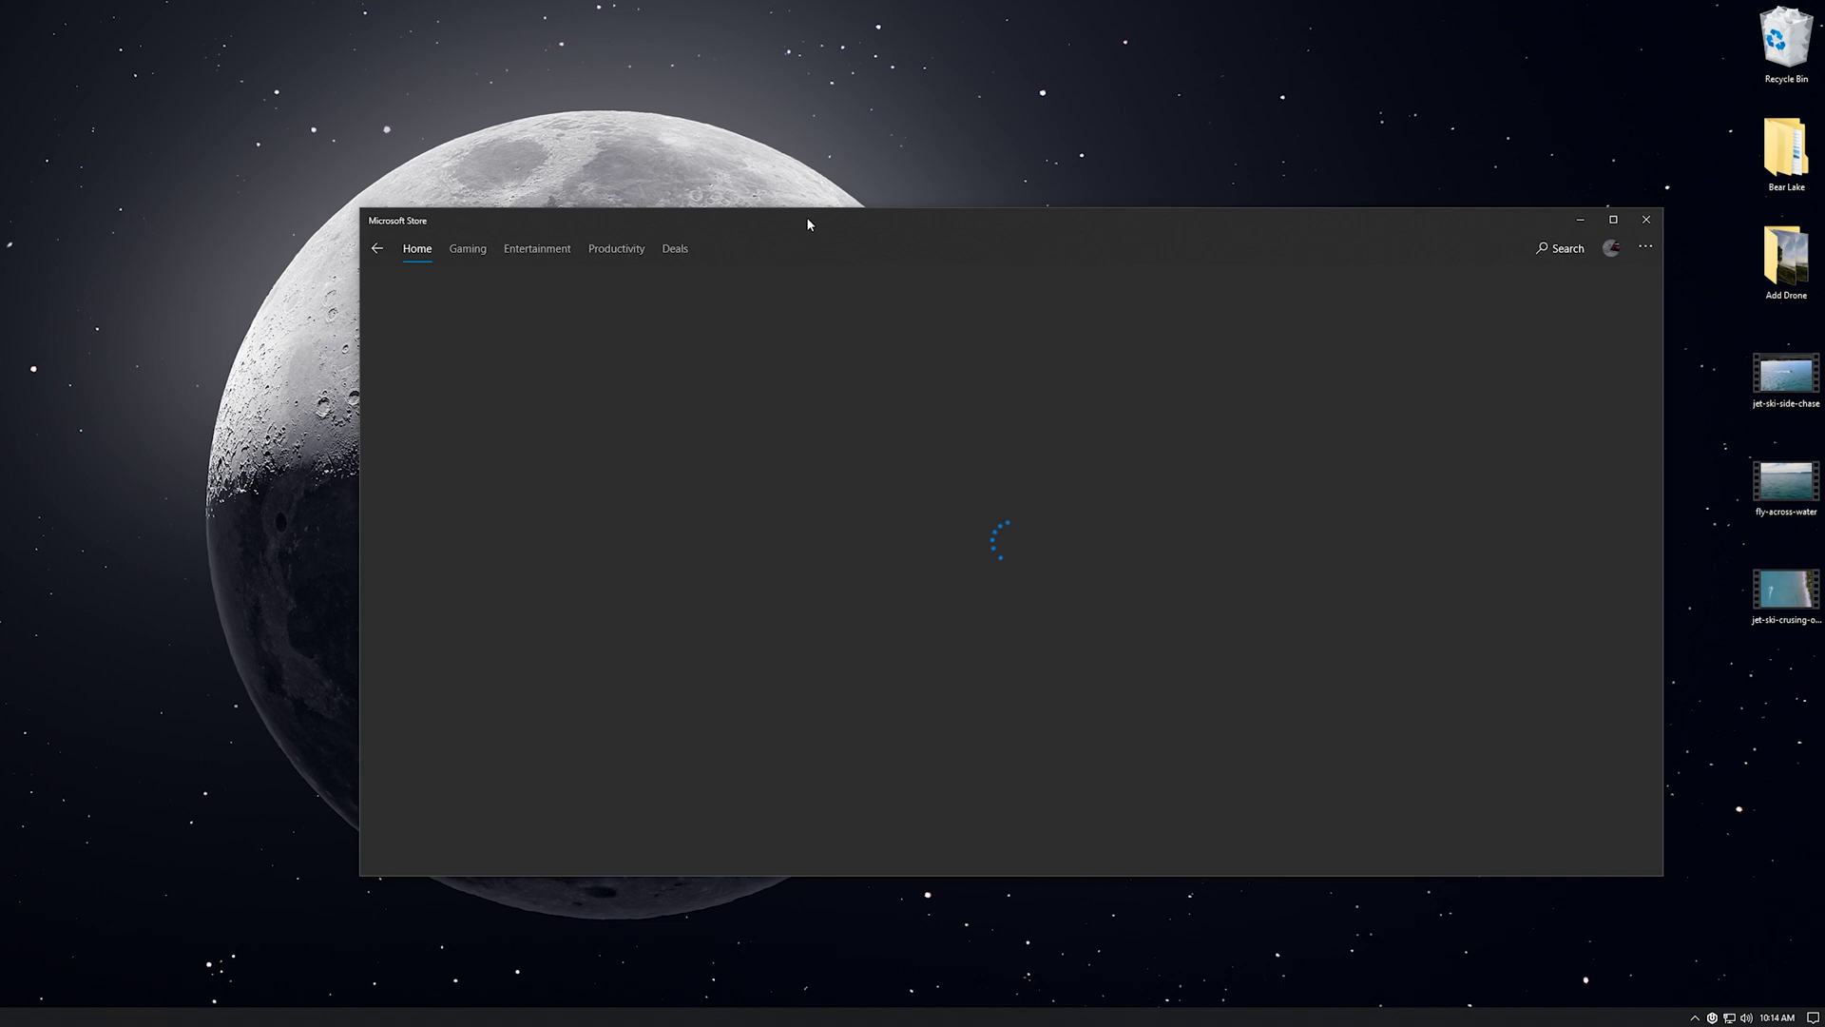
{"action": "left_click_drag", "start_coordinate": [803, 219], "coordinate": [572, 183]}
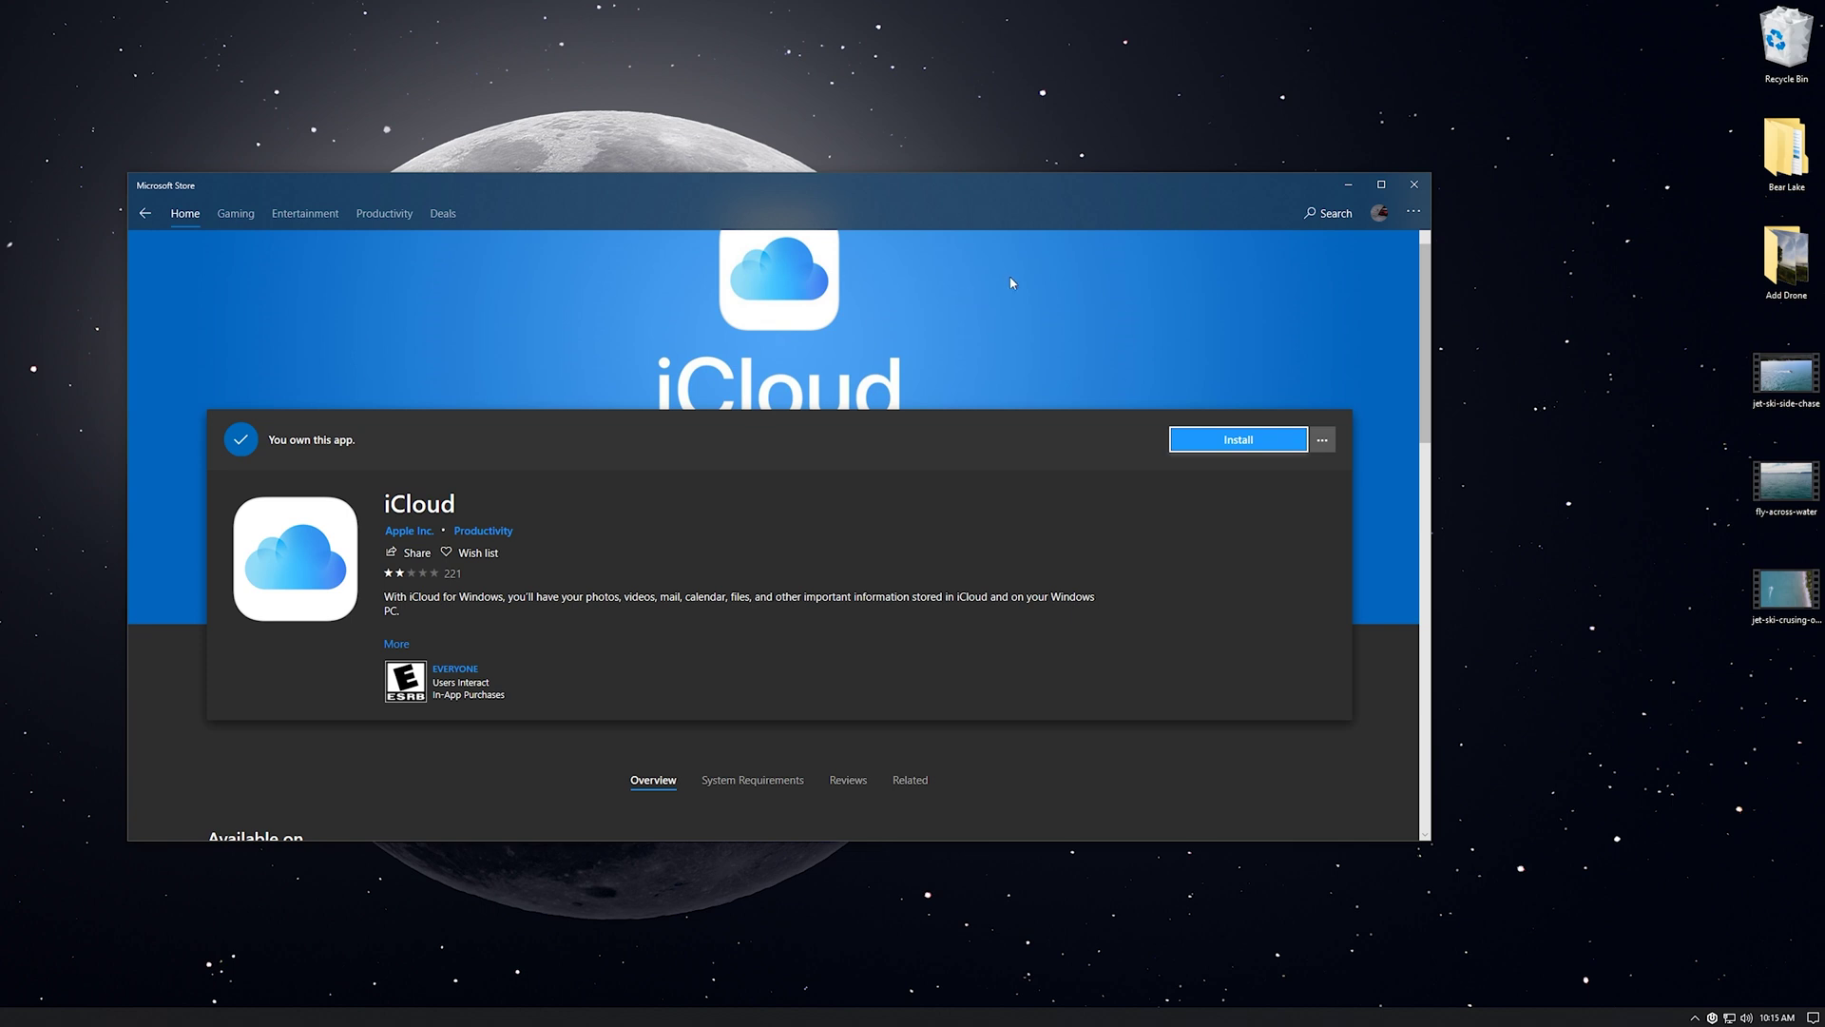
{"action": "left_click", "coordinate": [1414, 186]}
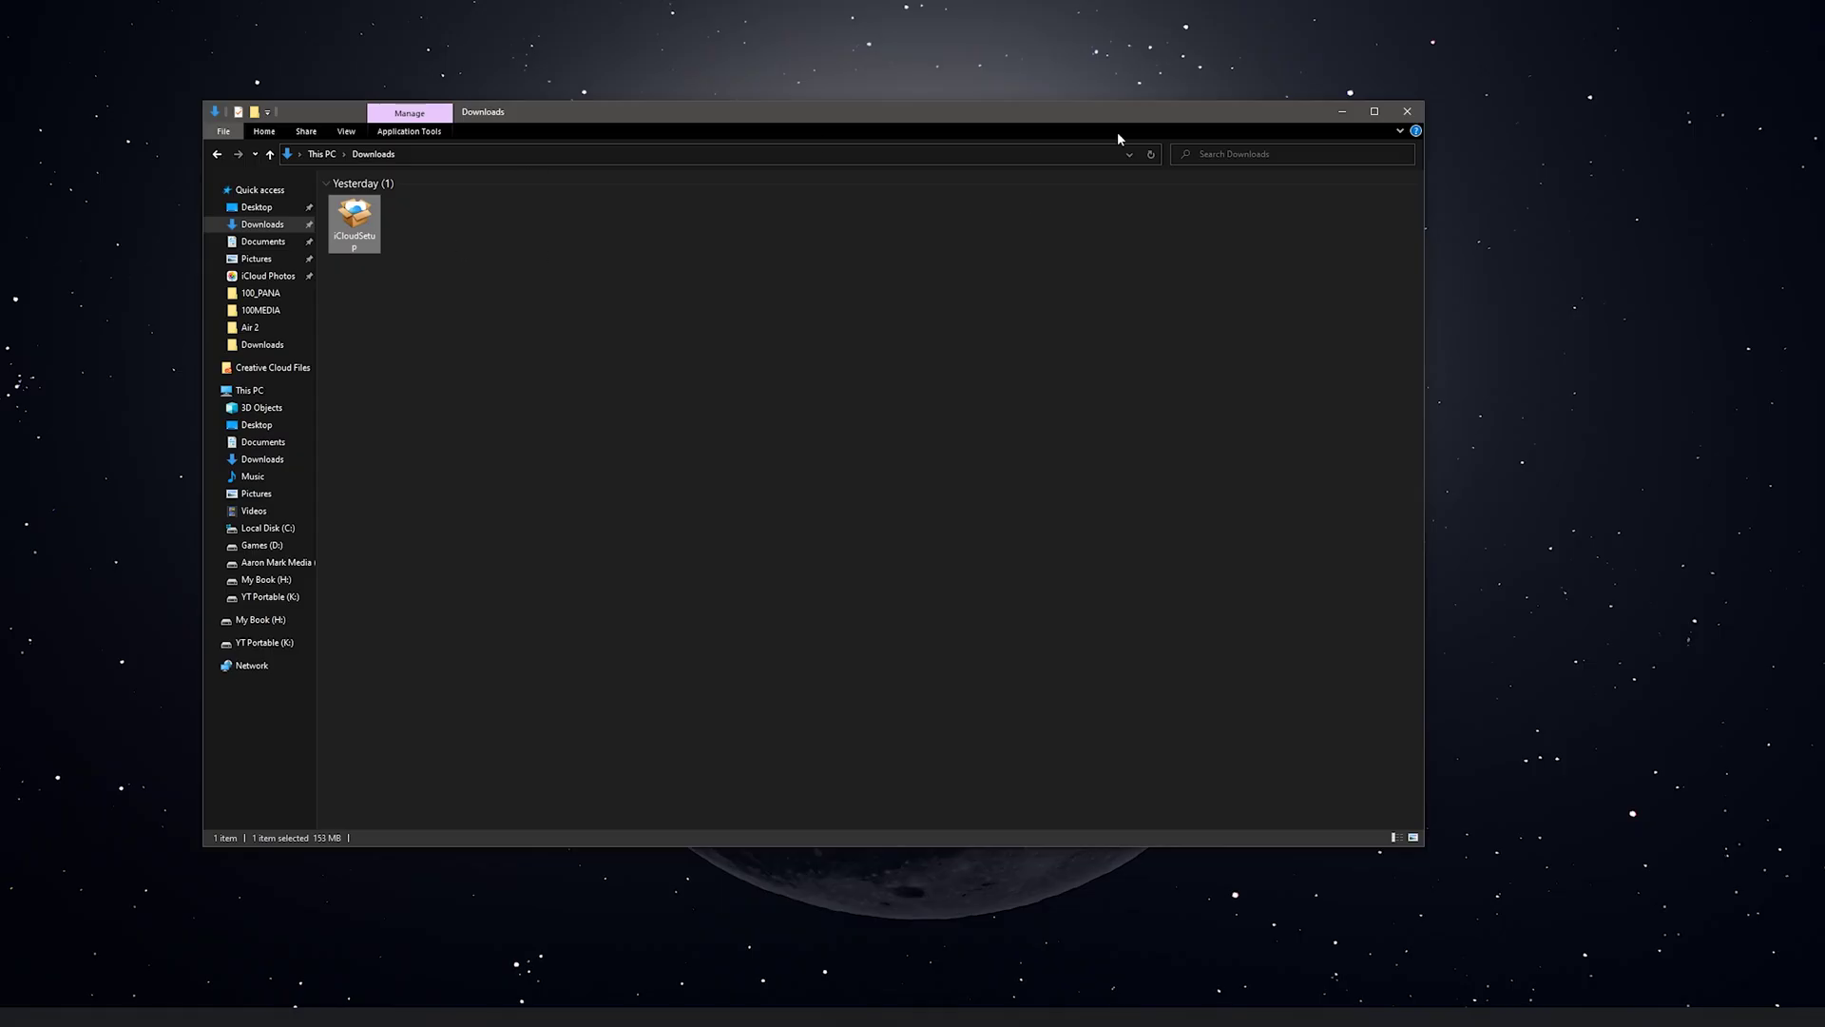
Close the Downloads folder window and open the iCloud settings on the PC
{"action": "left_click", "coordinate": [1409, 113]}
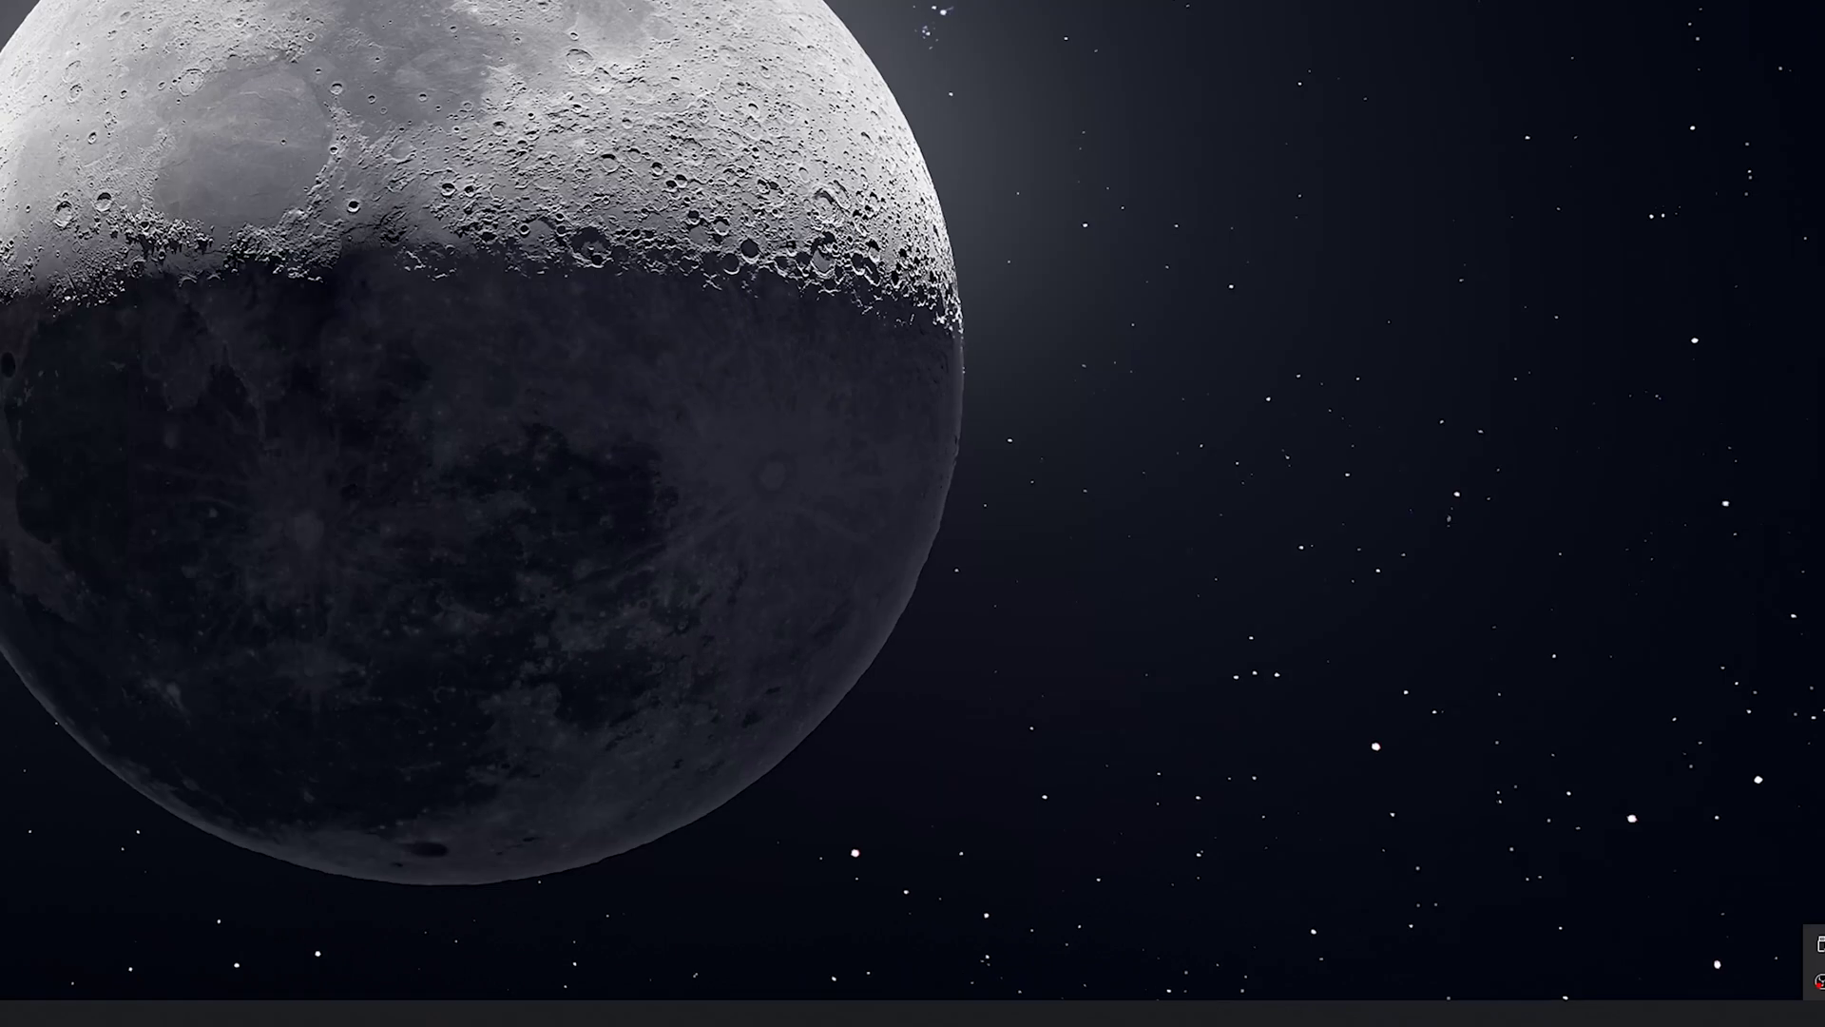
{"action": "left_click", "coordinate": [1540, 1004]}
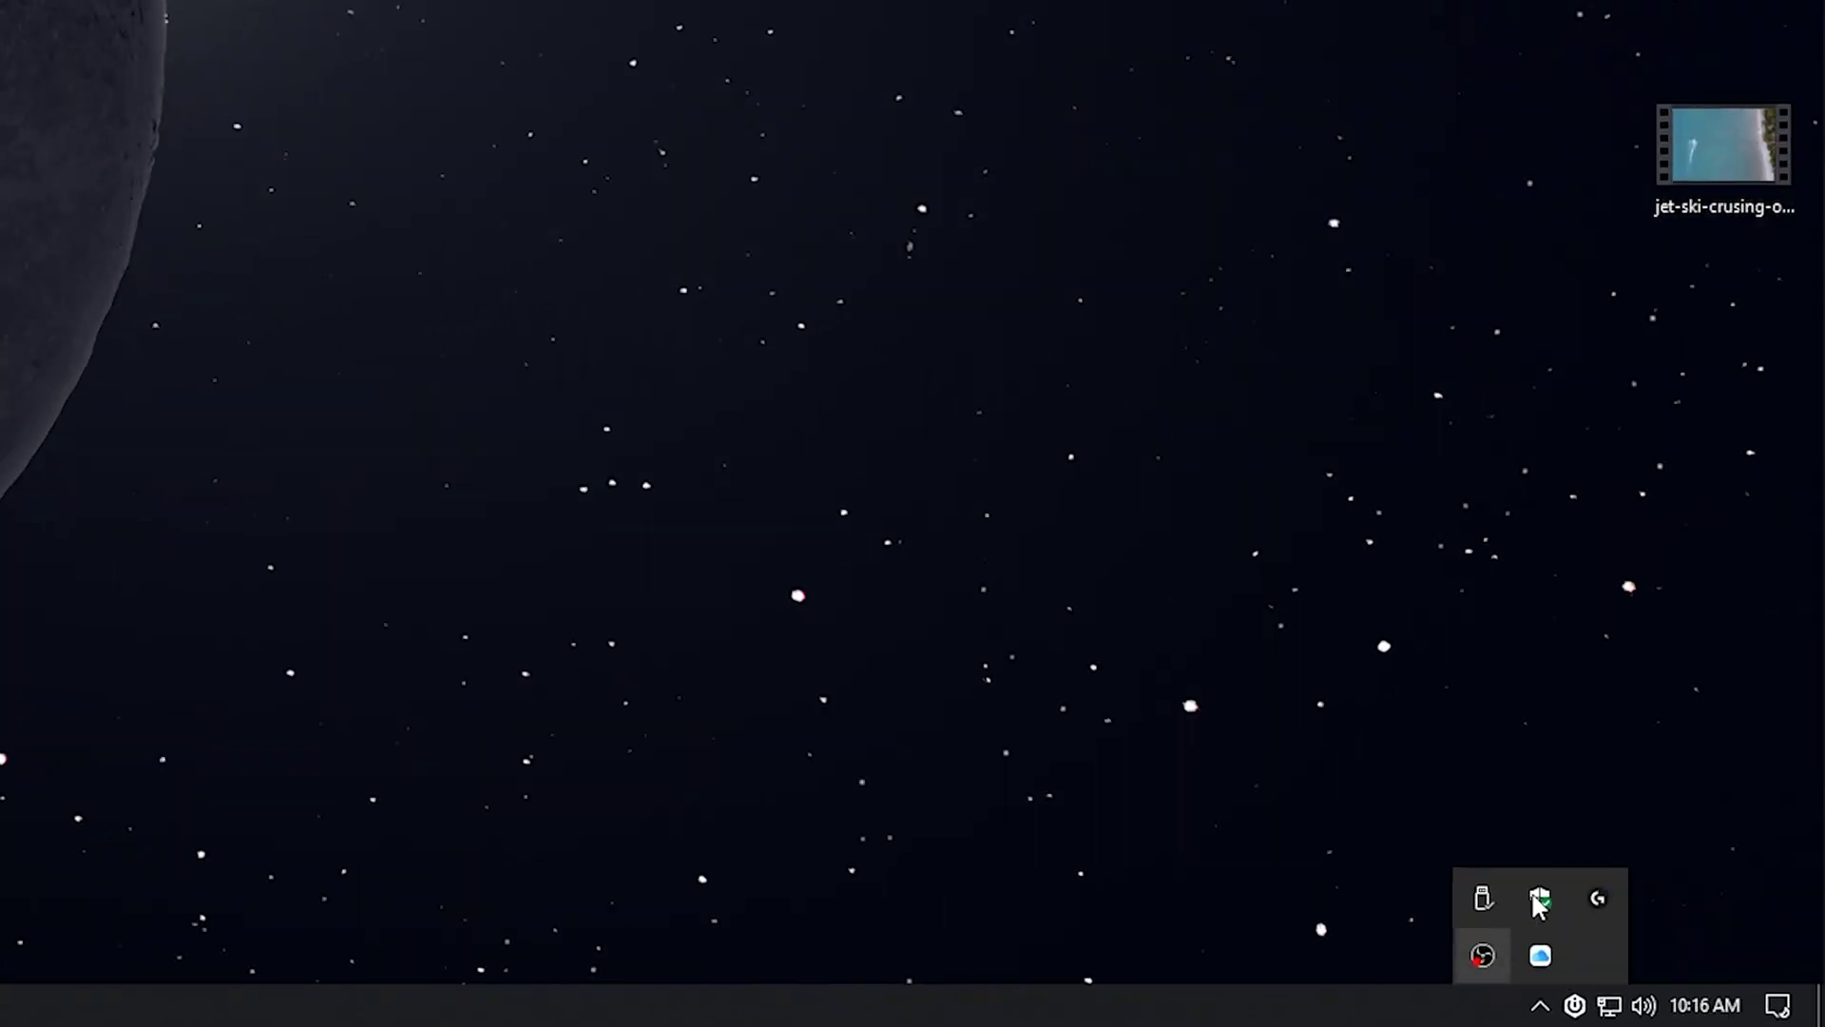
{"action": "left_click", "coordinate": [1544, 956]}
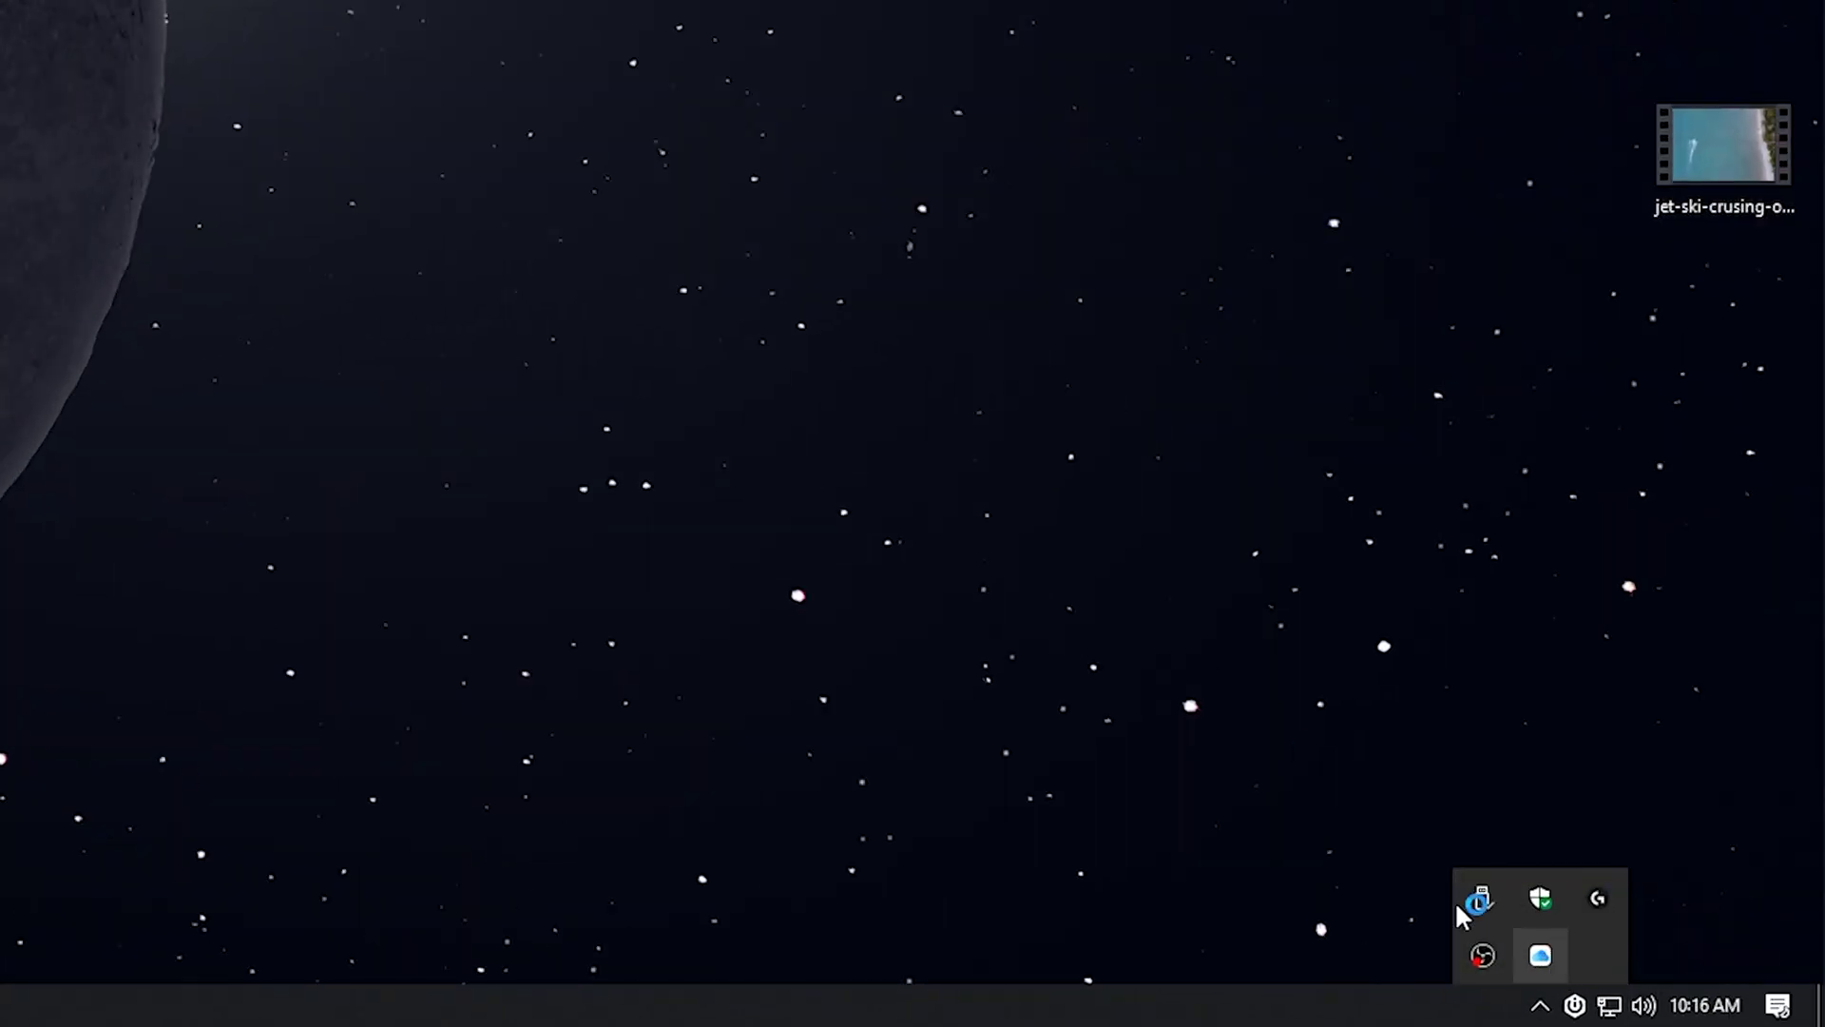
{"action": "left_click", "coordinate": [1540, 954]}
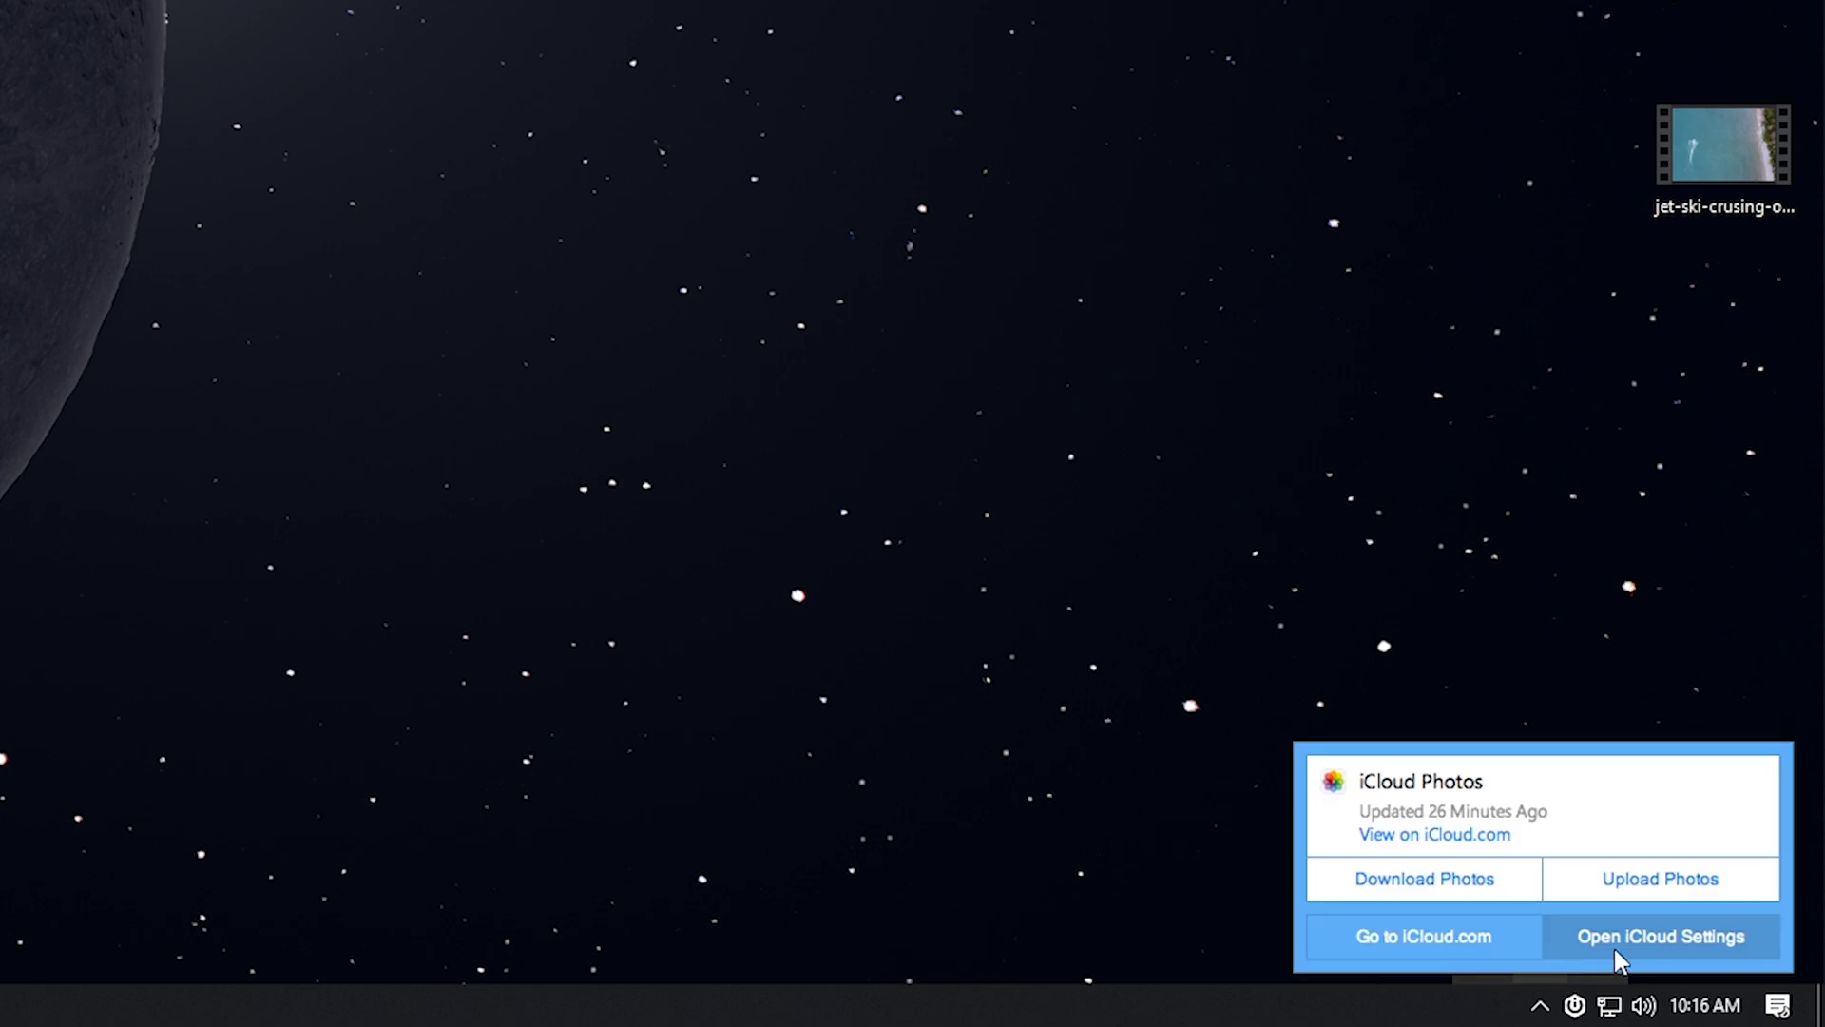
{"action": "left_click", "coordinate": [1682, 939]}
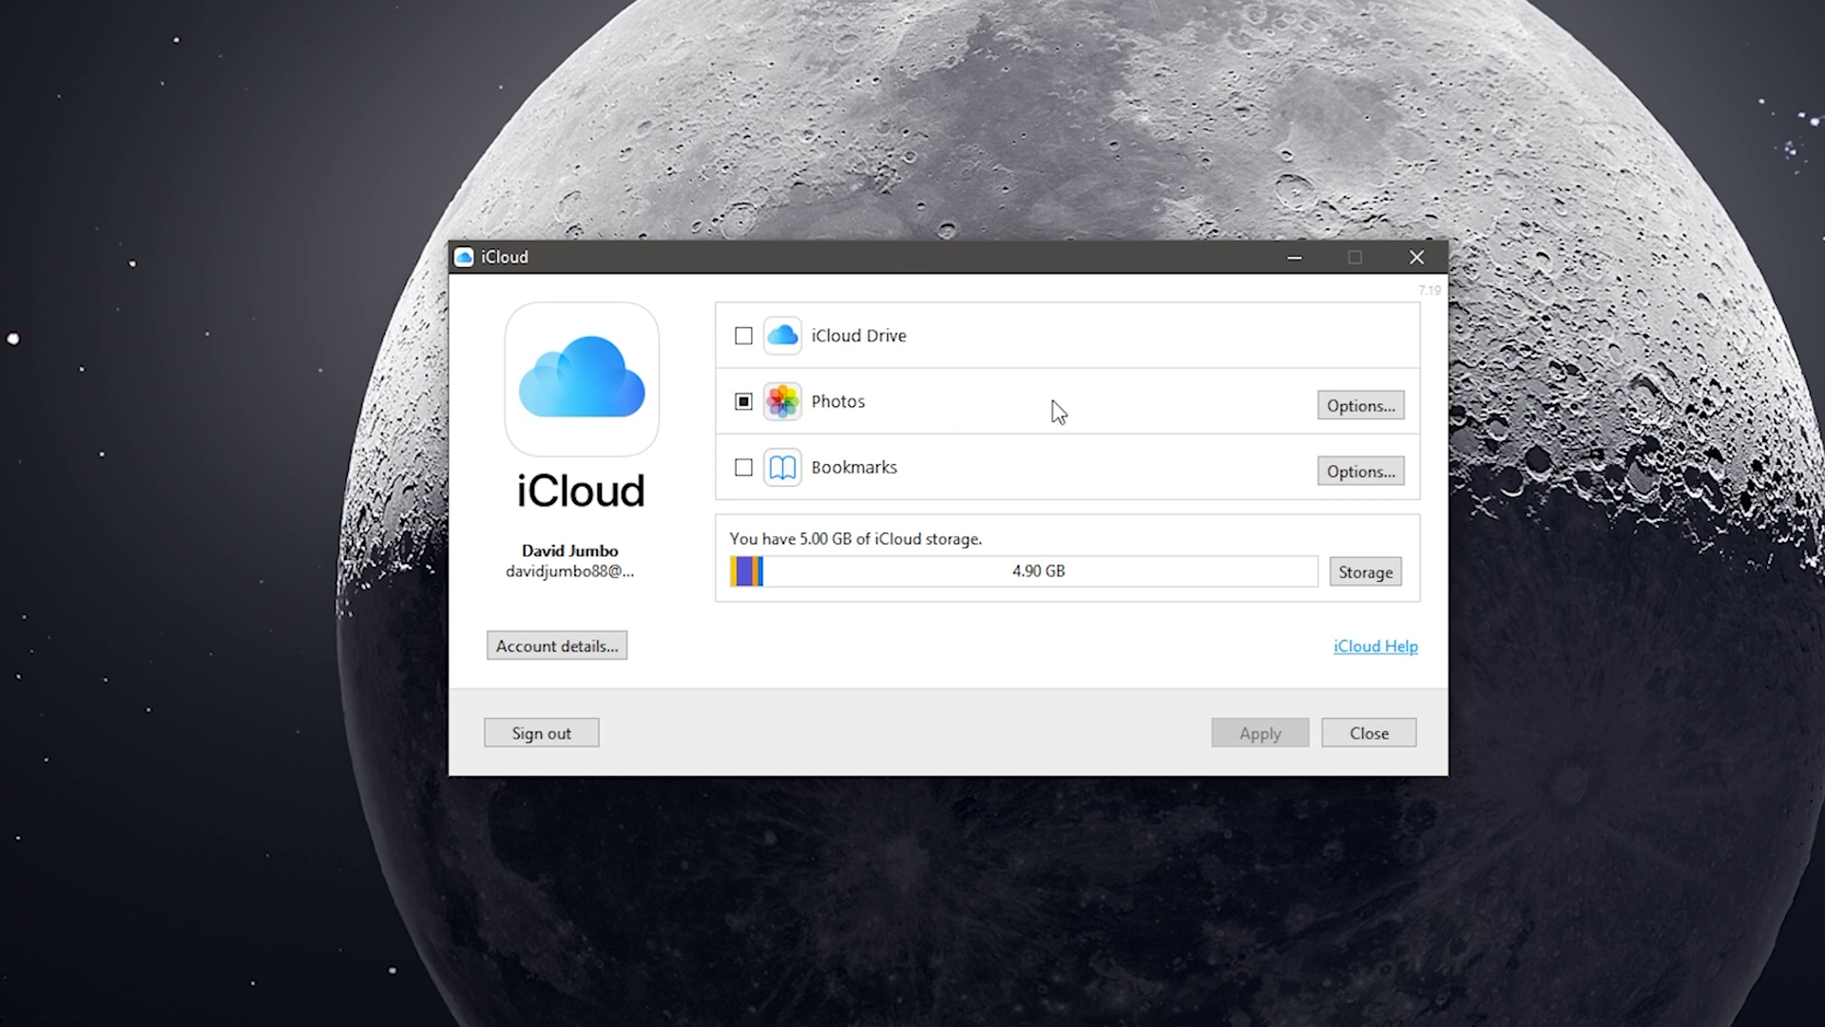
Review the iCloud Photos options and the download folder selection, keep the existing folder, and close the iCloud settings
{"action": "left_click", "coordinate": [1369, 417]}
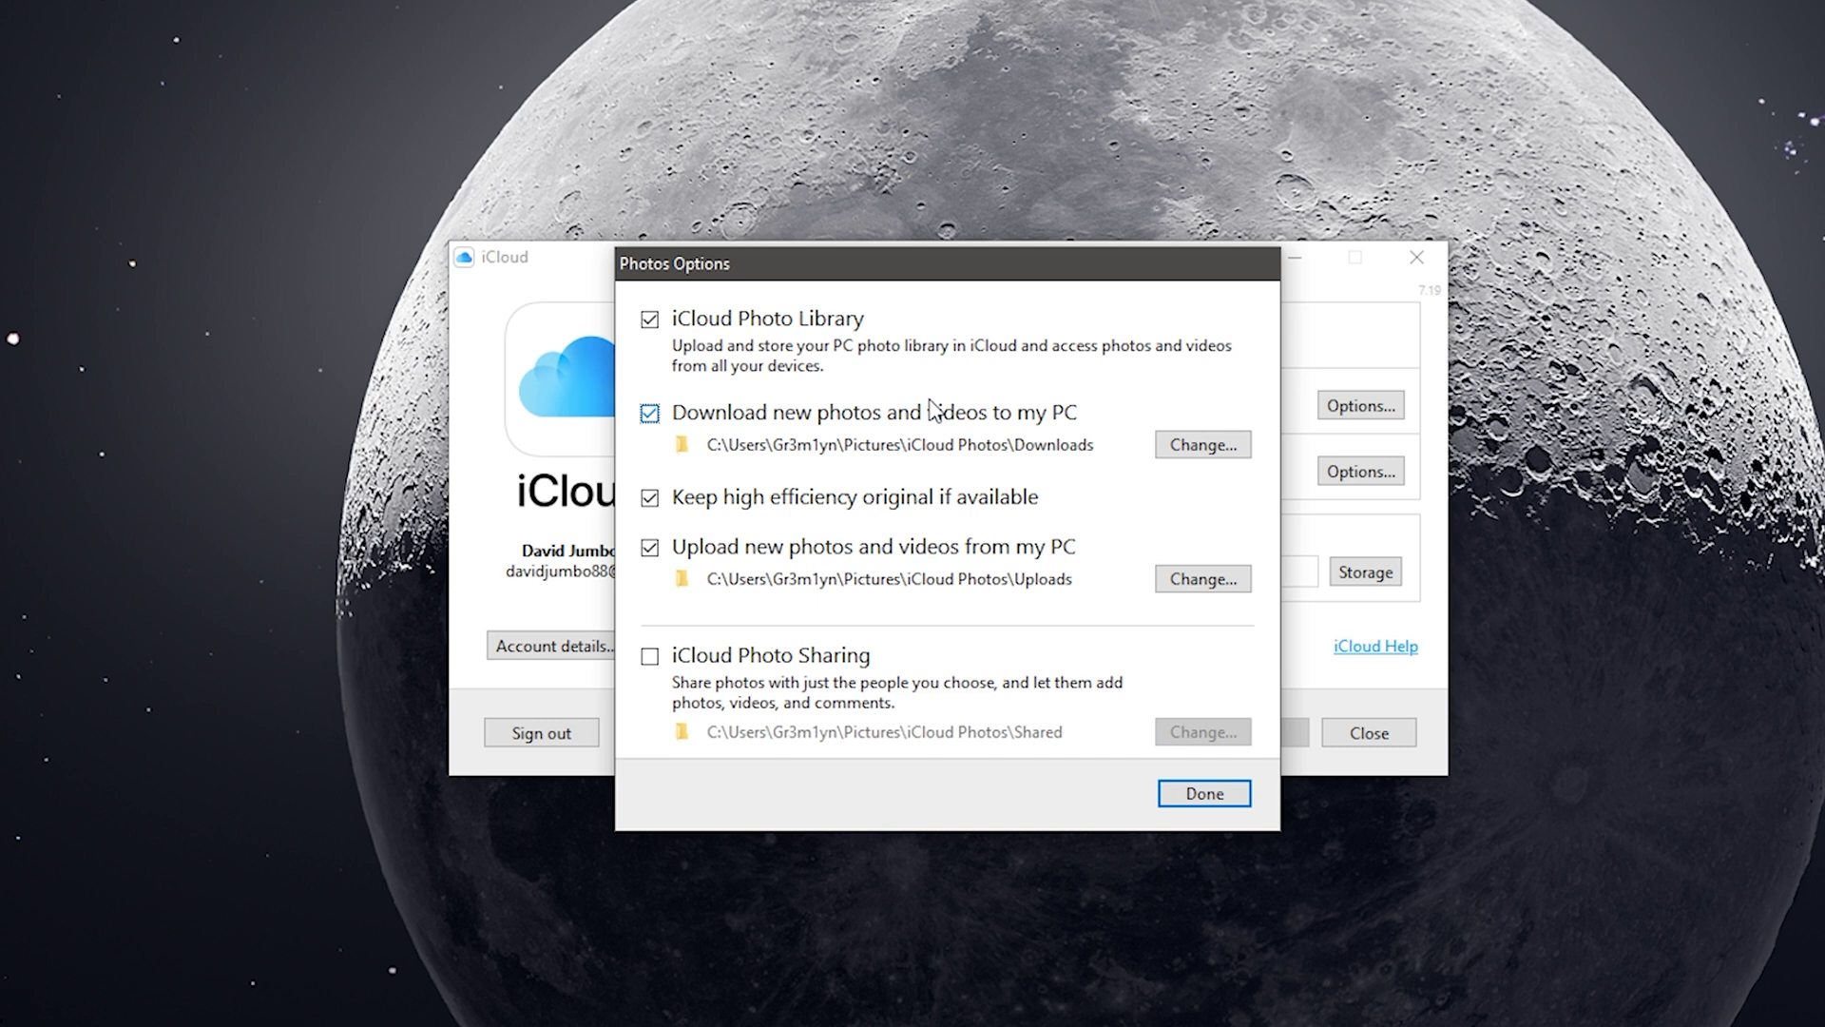
{"action": "left_click", "coordinate": [1235, 448]}
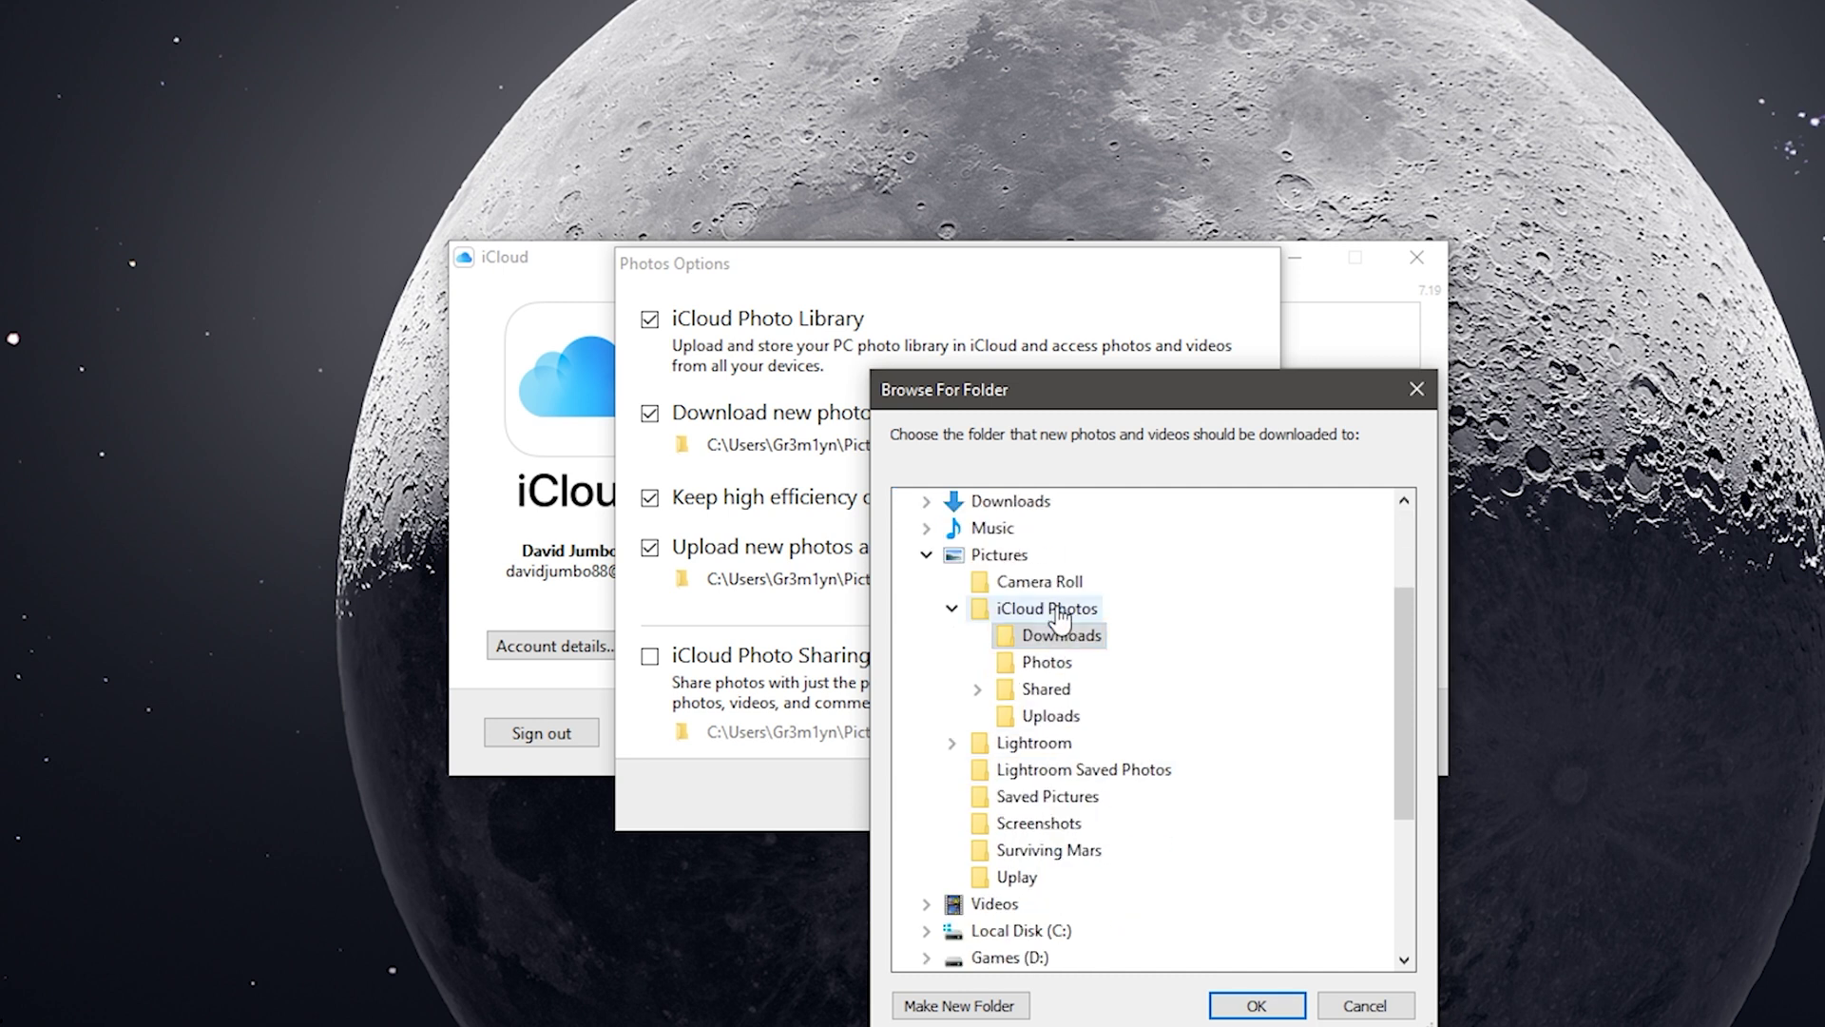
{"action": "left_click", "coordinate": [1364, 1005]}
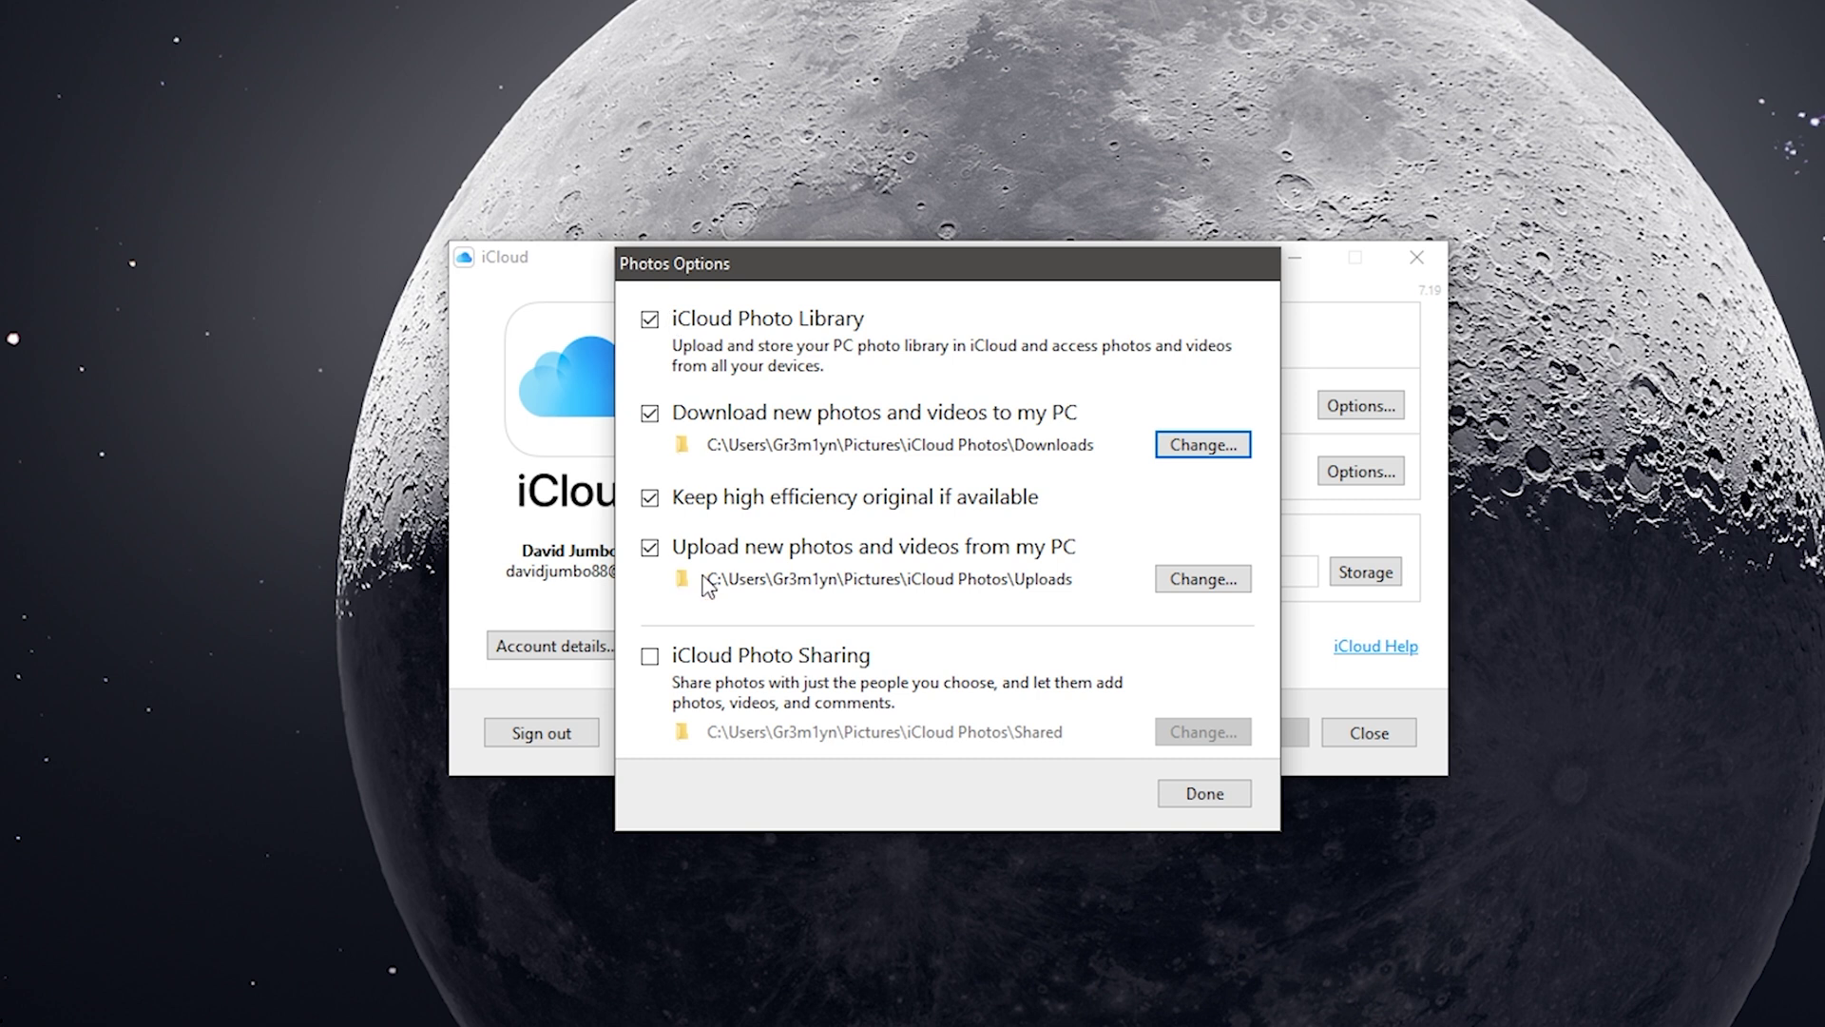
{"action": "left_click", "coordinate": [1207, 800]}
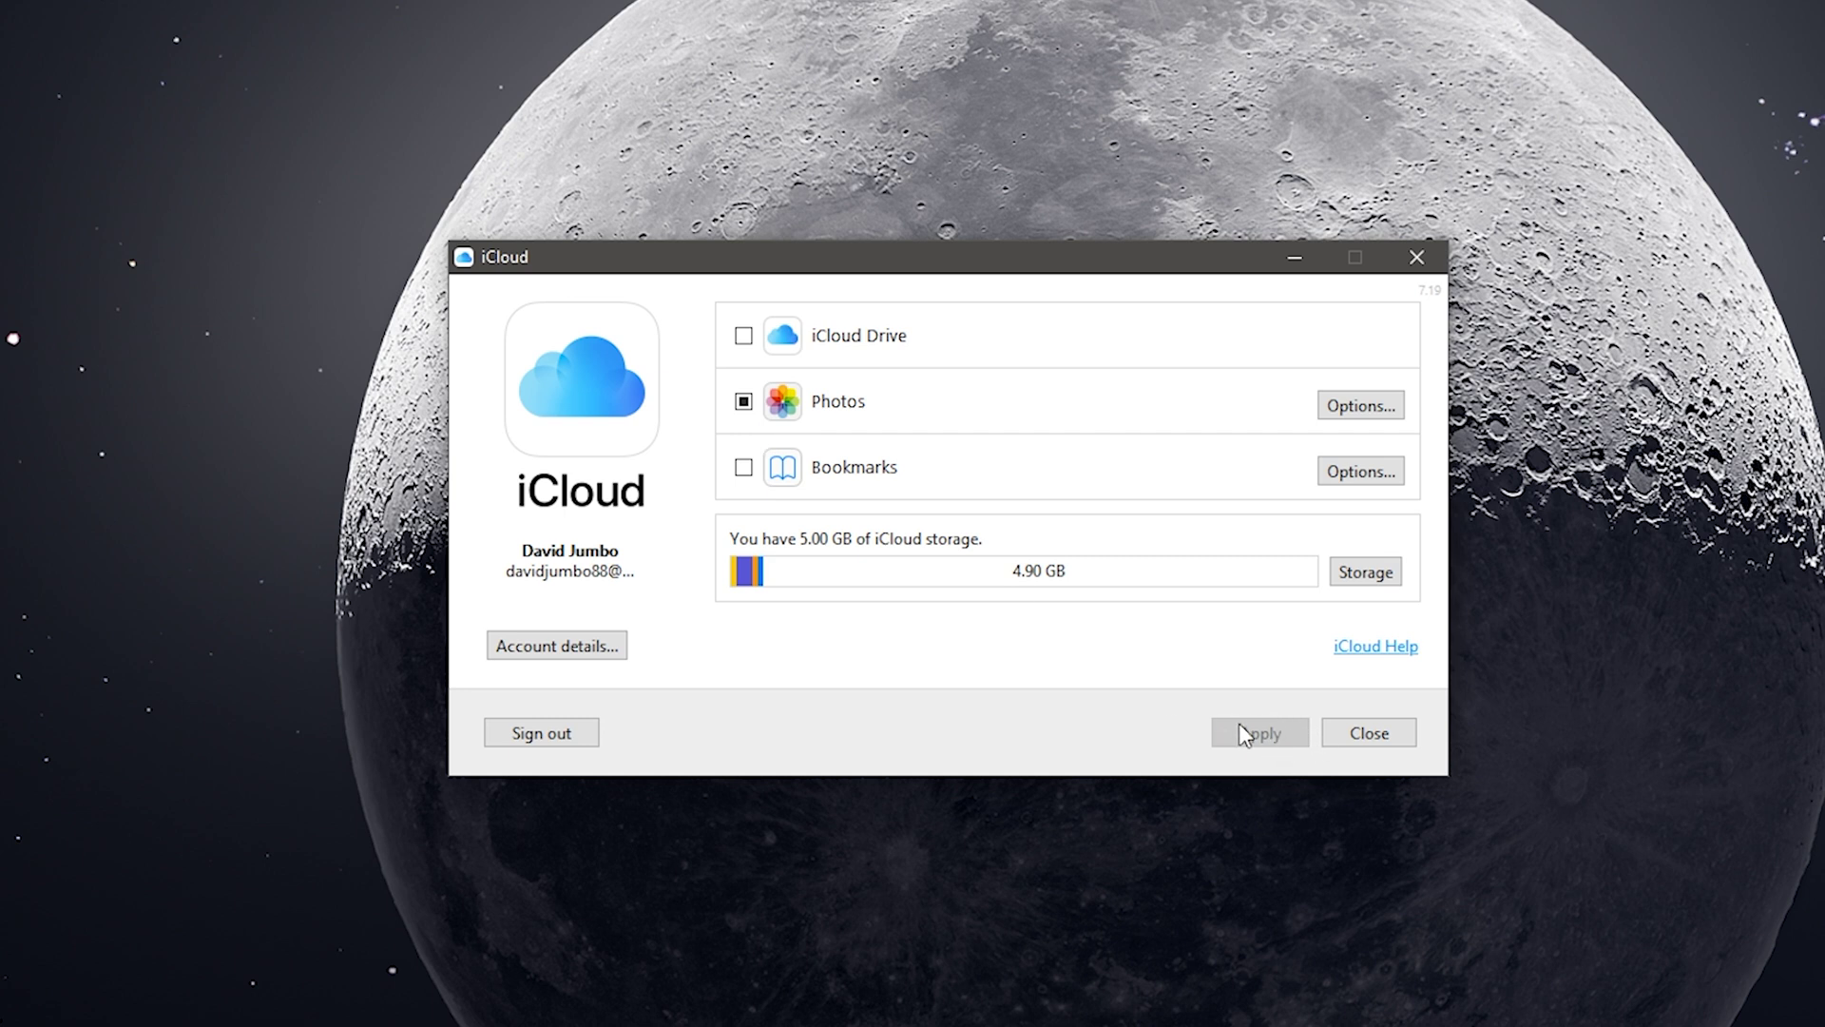
{"action": "left_click", "coordinate": [1370, 742]}
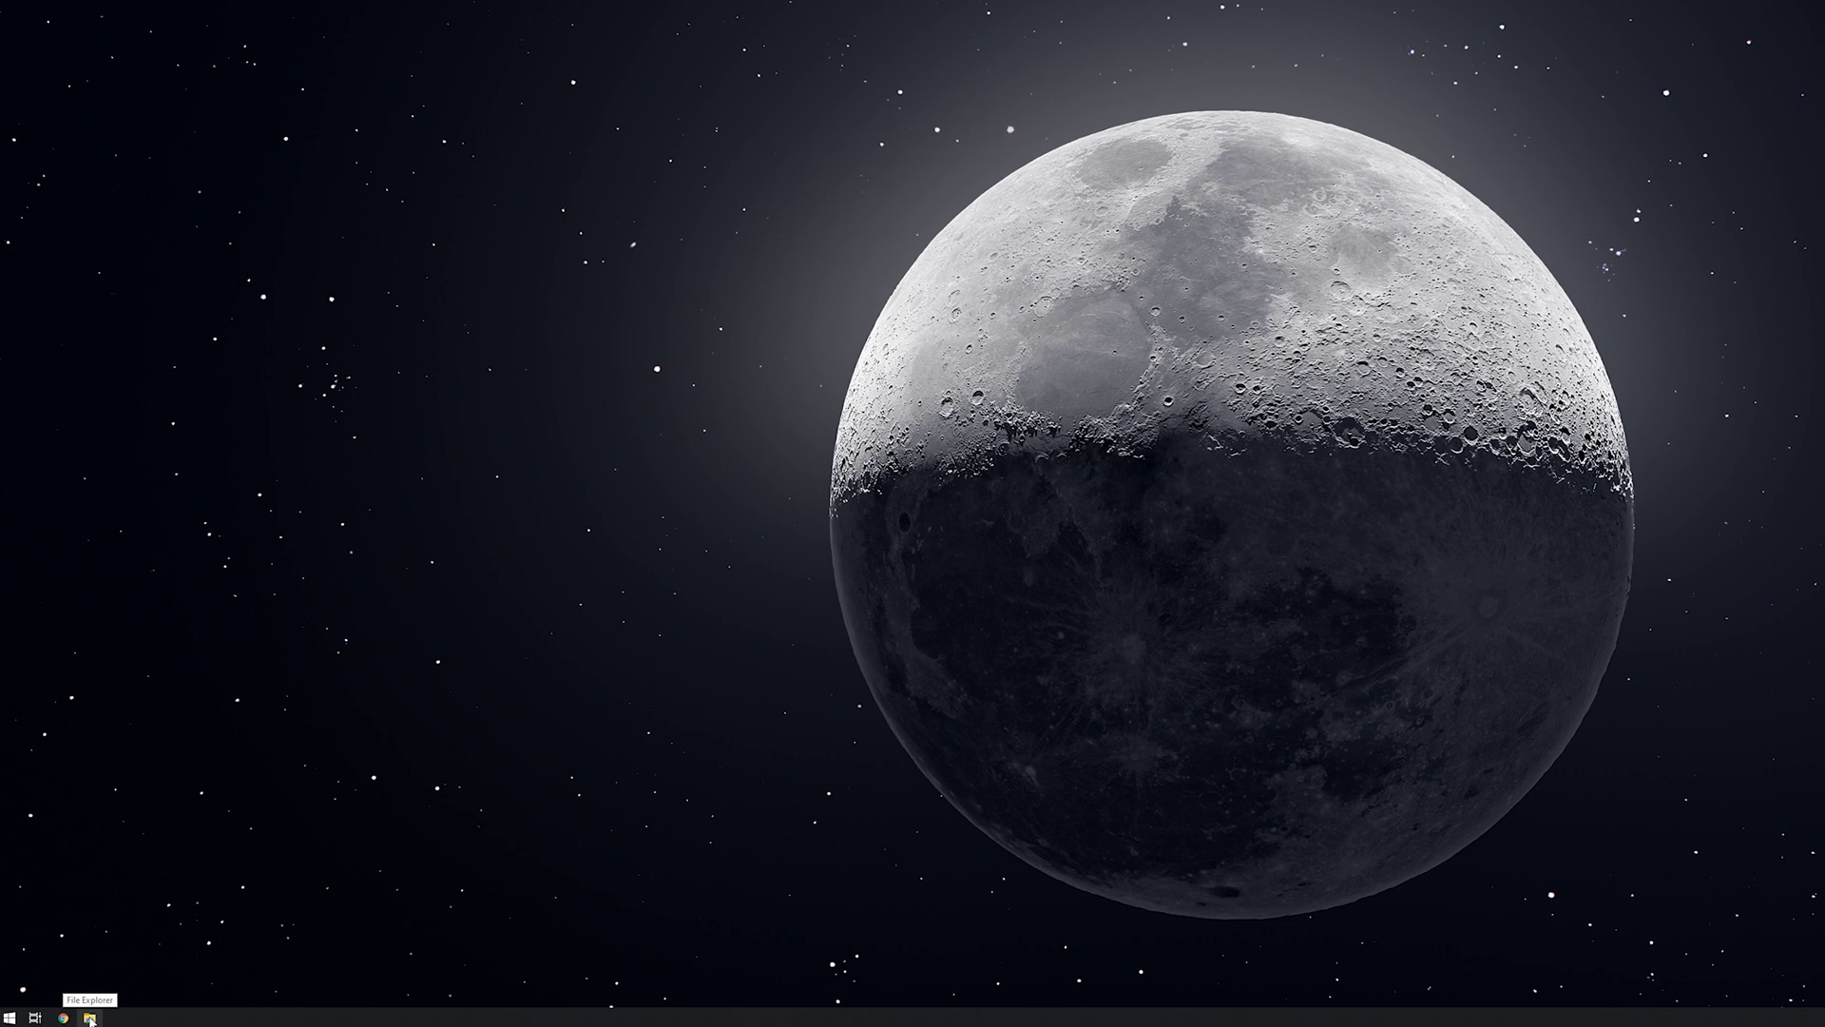
Open the Downloads folder inside iCloud Photos under Pictures in File Explorer
{"action": "left_click", "coordinate": [90, 1018]}
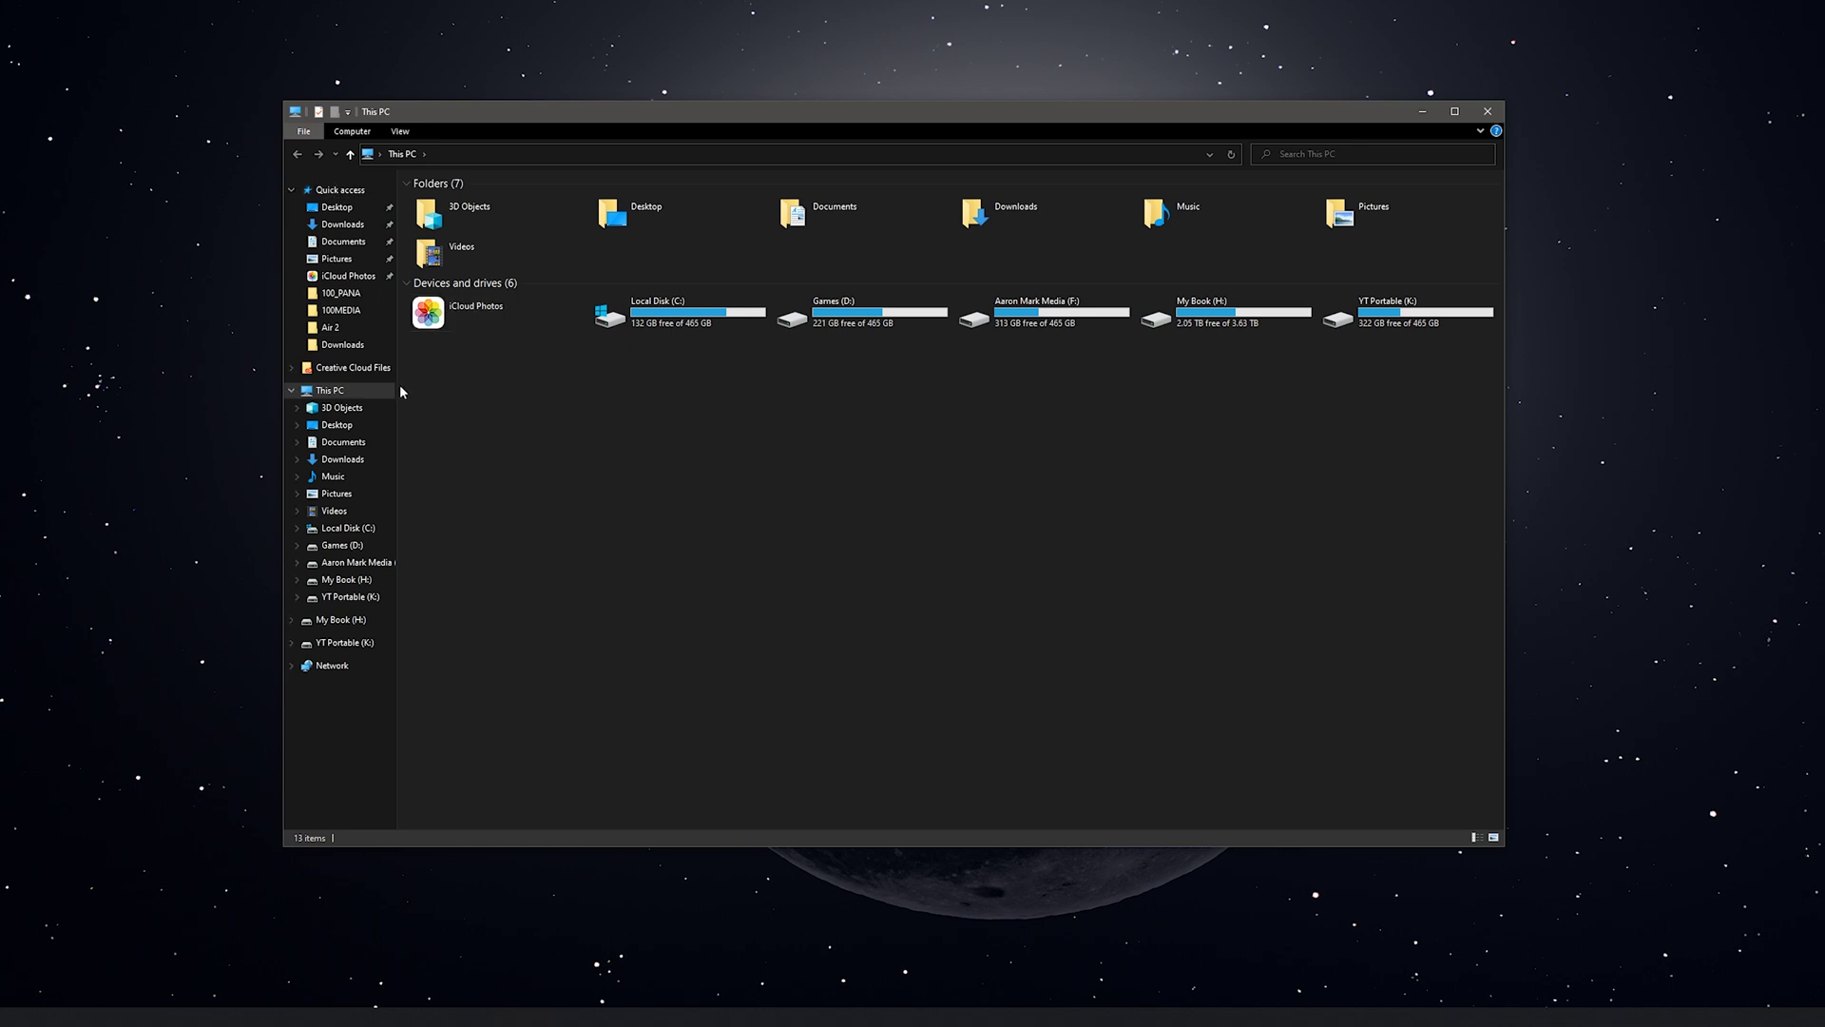
{"action": "left_click", "coordinate": [348, 503]}
{"action": "left_click", "coordinate": [348, 498]}
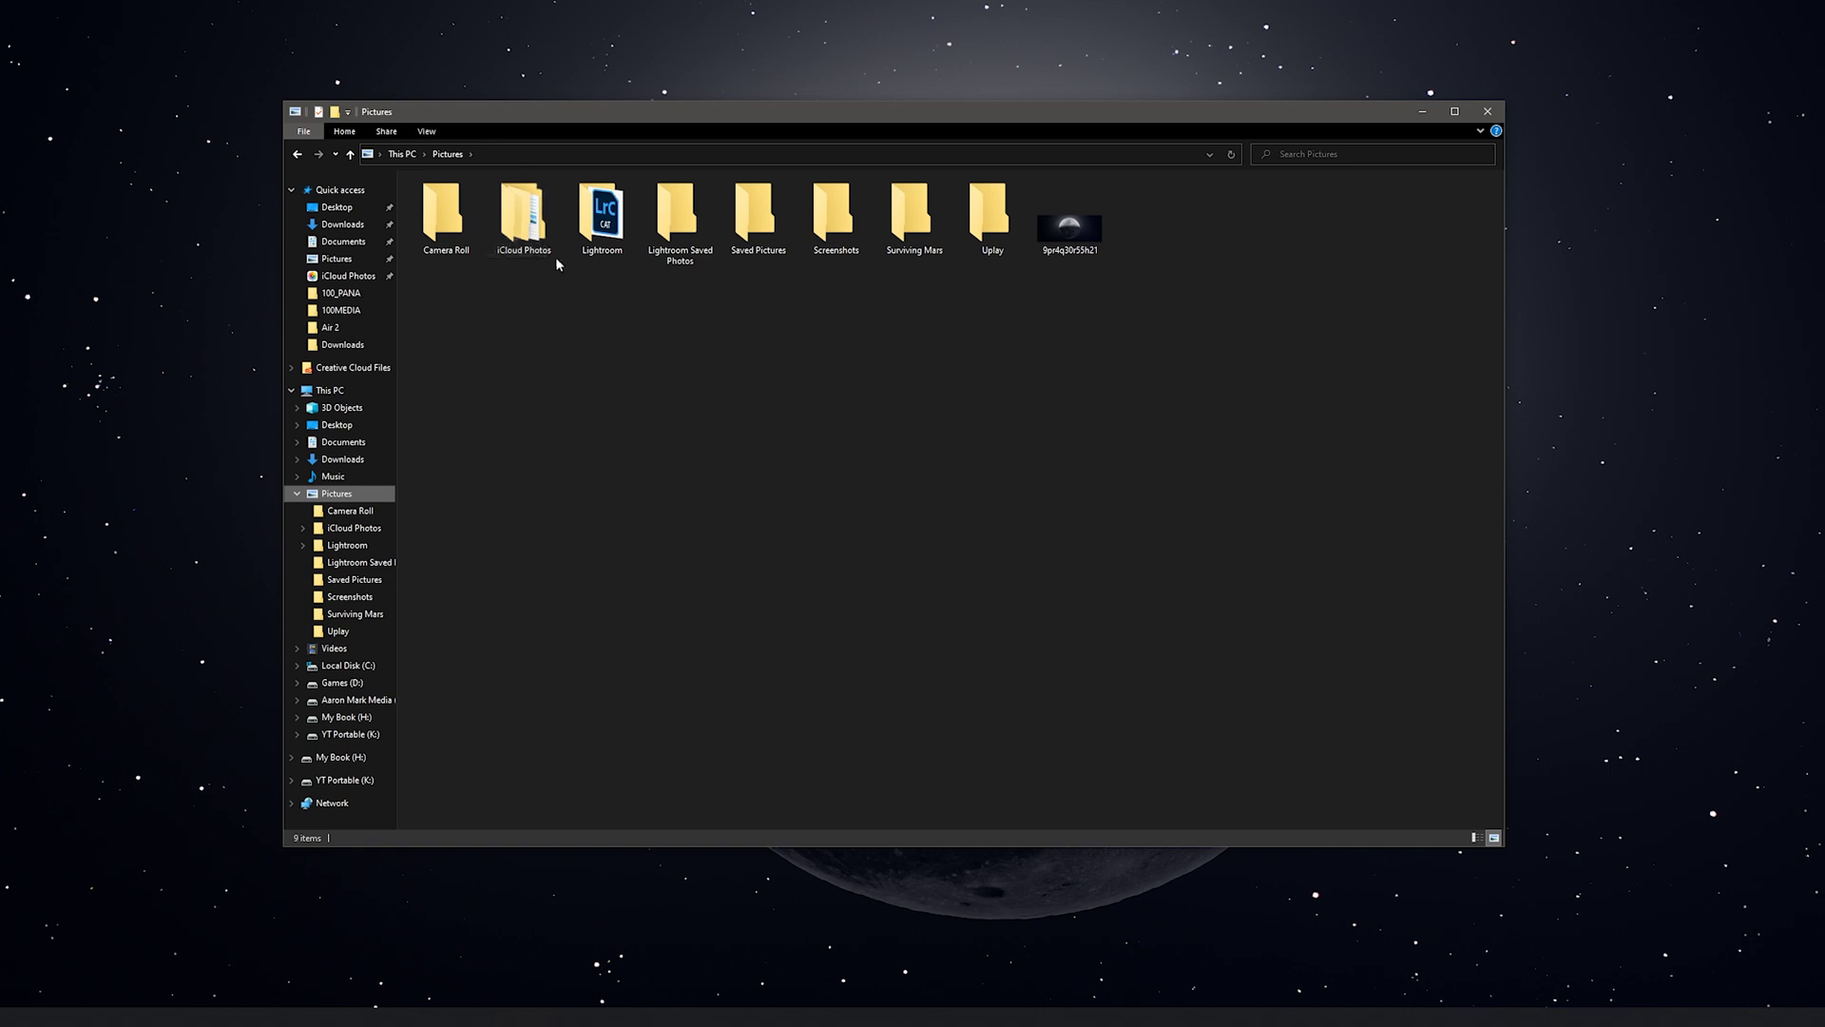
{"action": "double_click", "coordinate": [538, 230]}
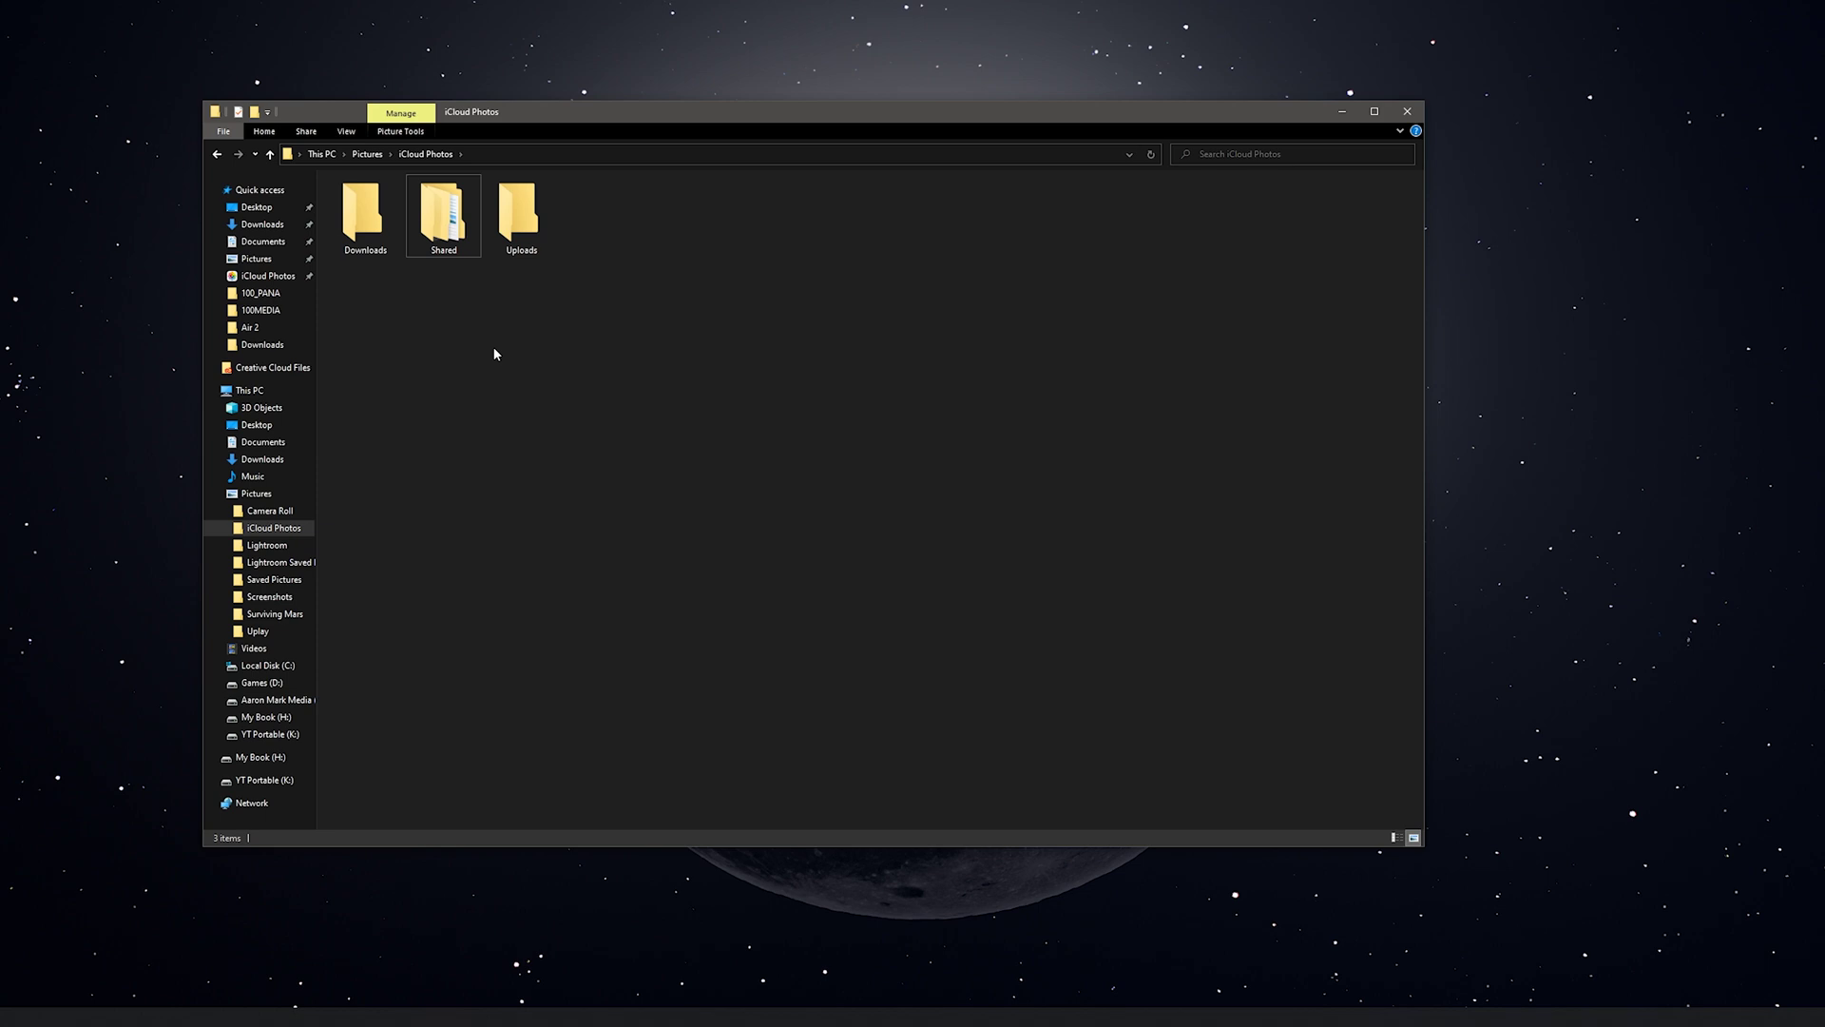
{"action": "key", "text": "Left"}
{"action": "key", "text": "Return"}
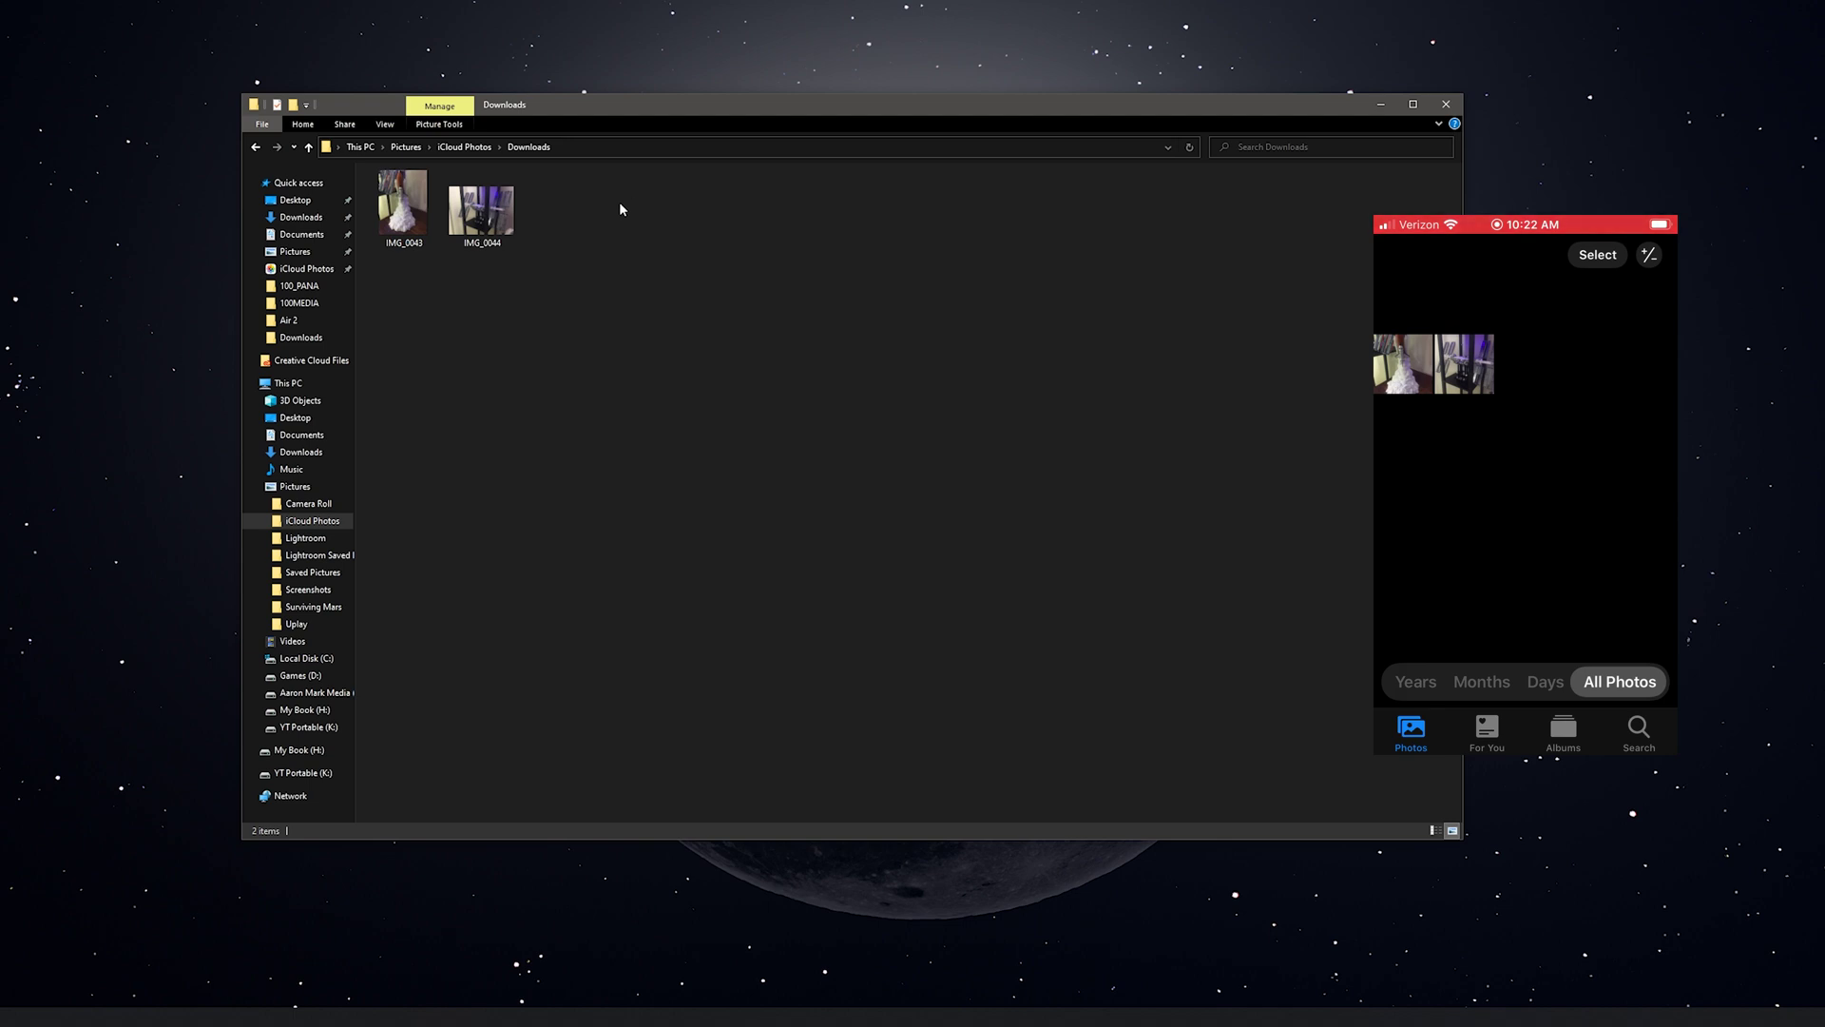
{"action": "left_click_drag", "start_coordinate": [760, 105], "coordinate": [805, 157]}
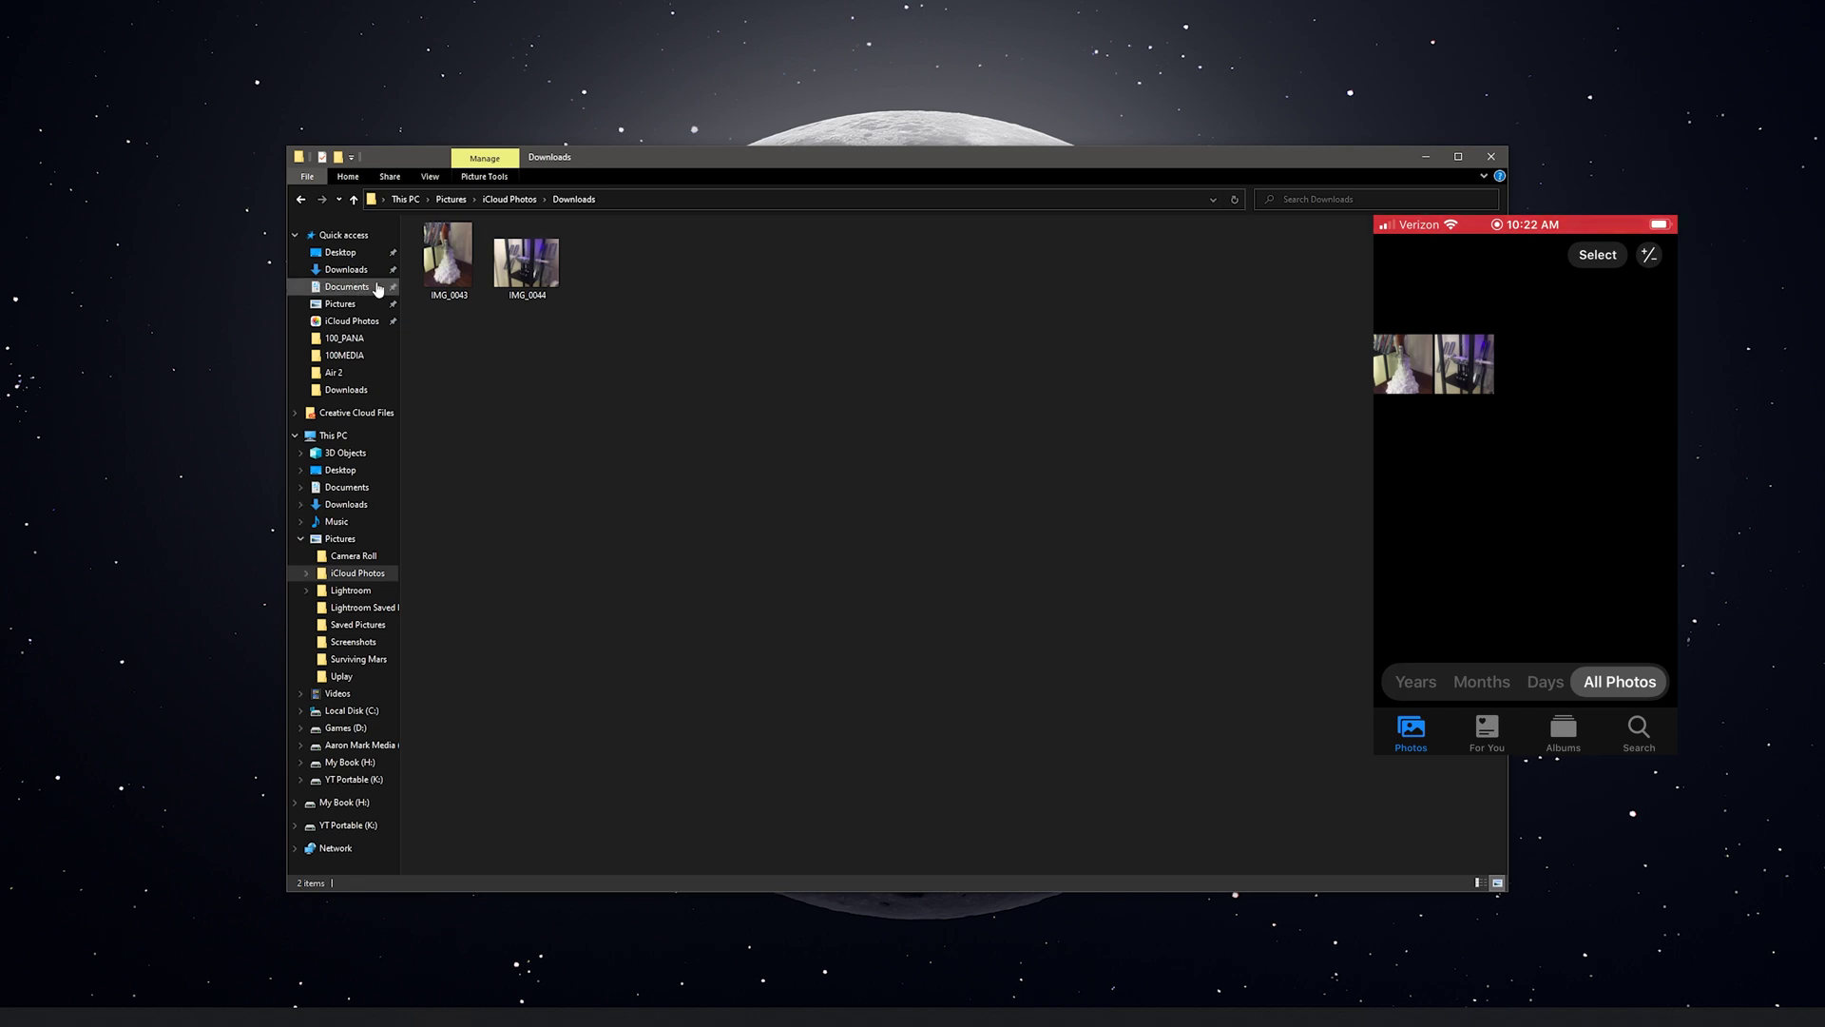
{"action": "left_click_drag", "start_coordinate": [778, 158], "coordinate": [700, 140]}
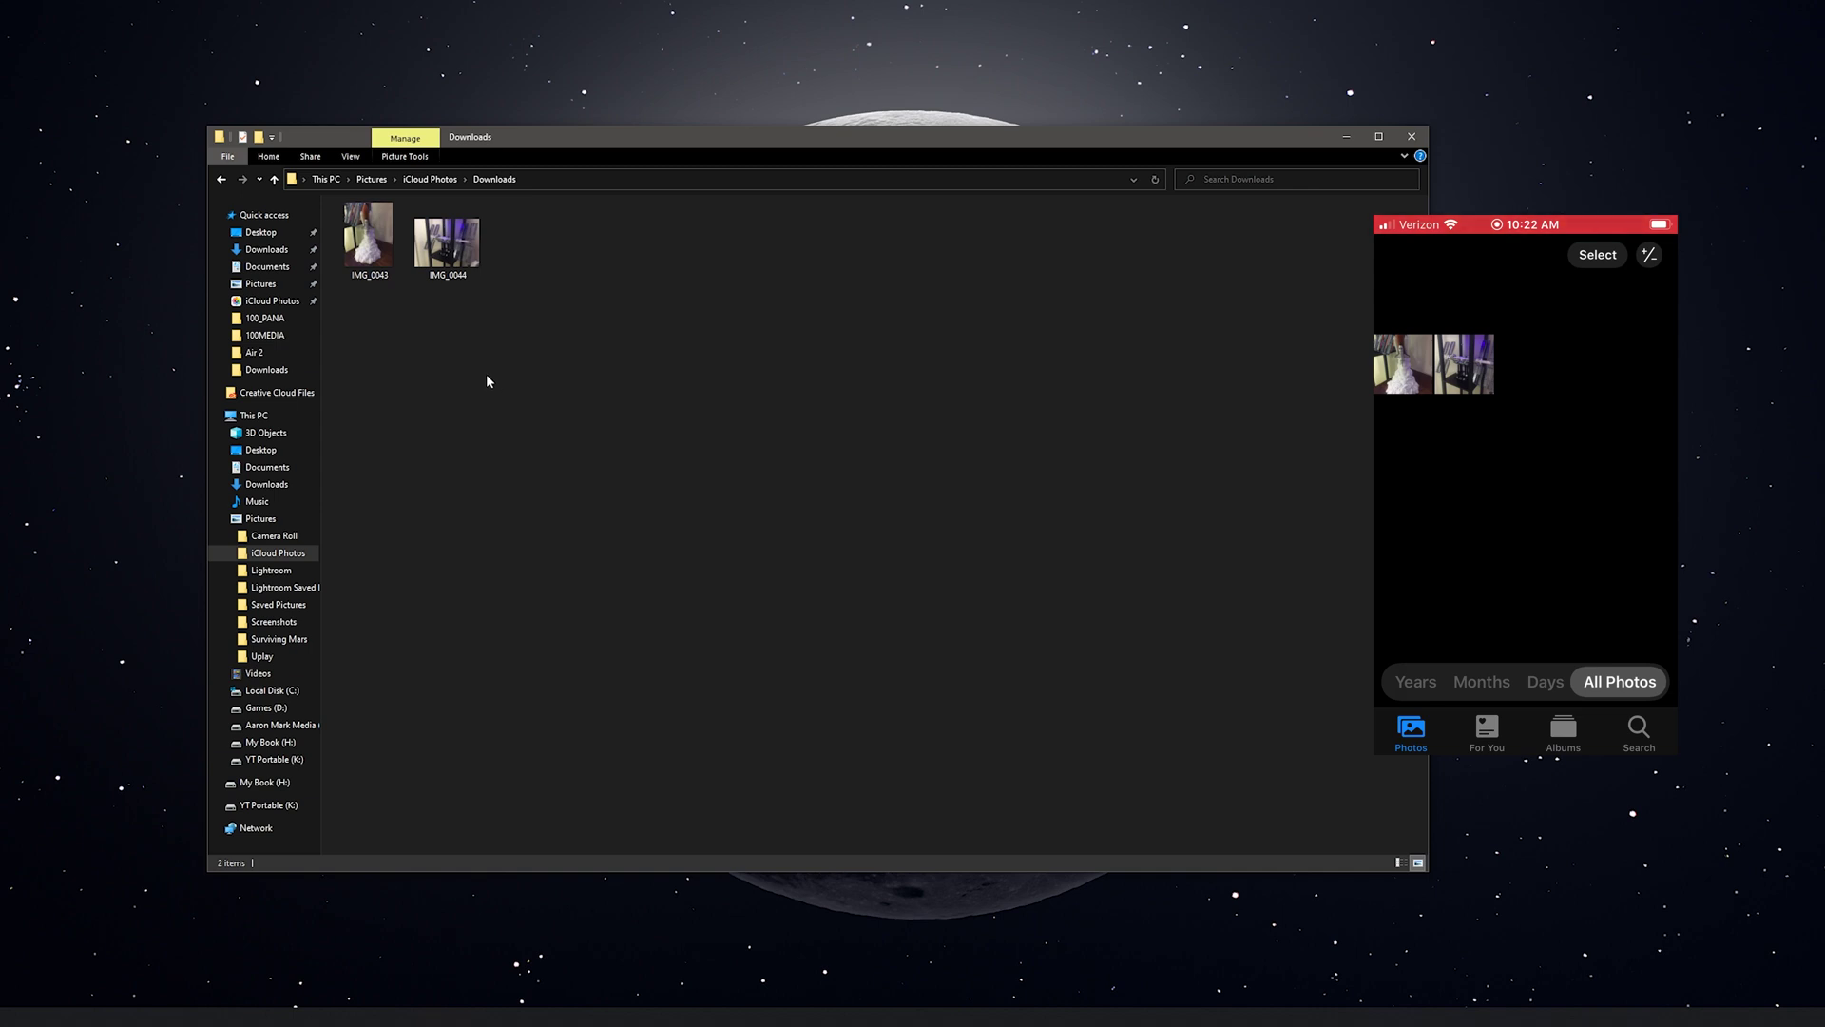
{"action": "left_click_drag", "start_coordinate": [512, 379], "coordinate": [448, 350]}
{"action": "left_click_drag", "start_coordinate": [1011, 155], "coordinate": [1096, 146]}
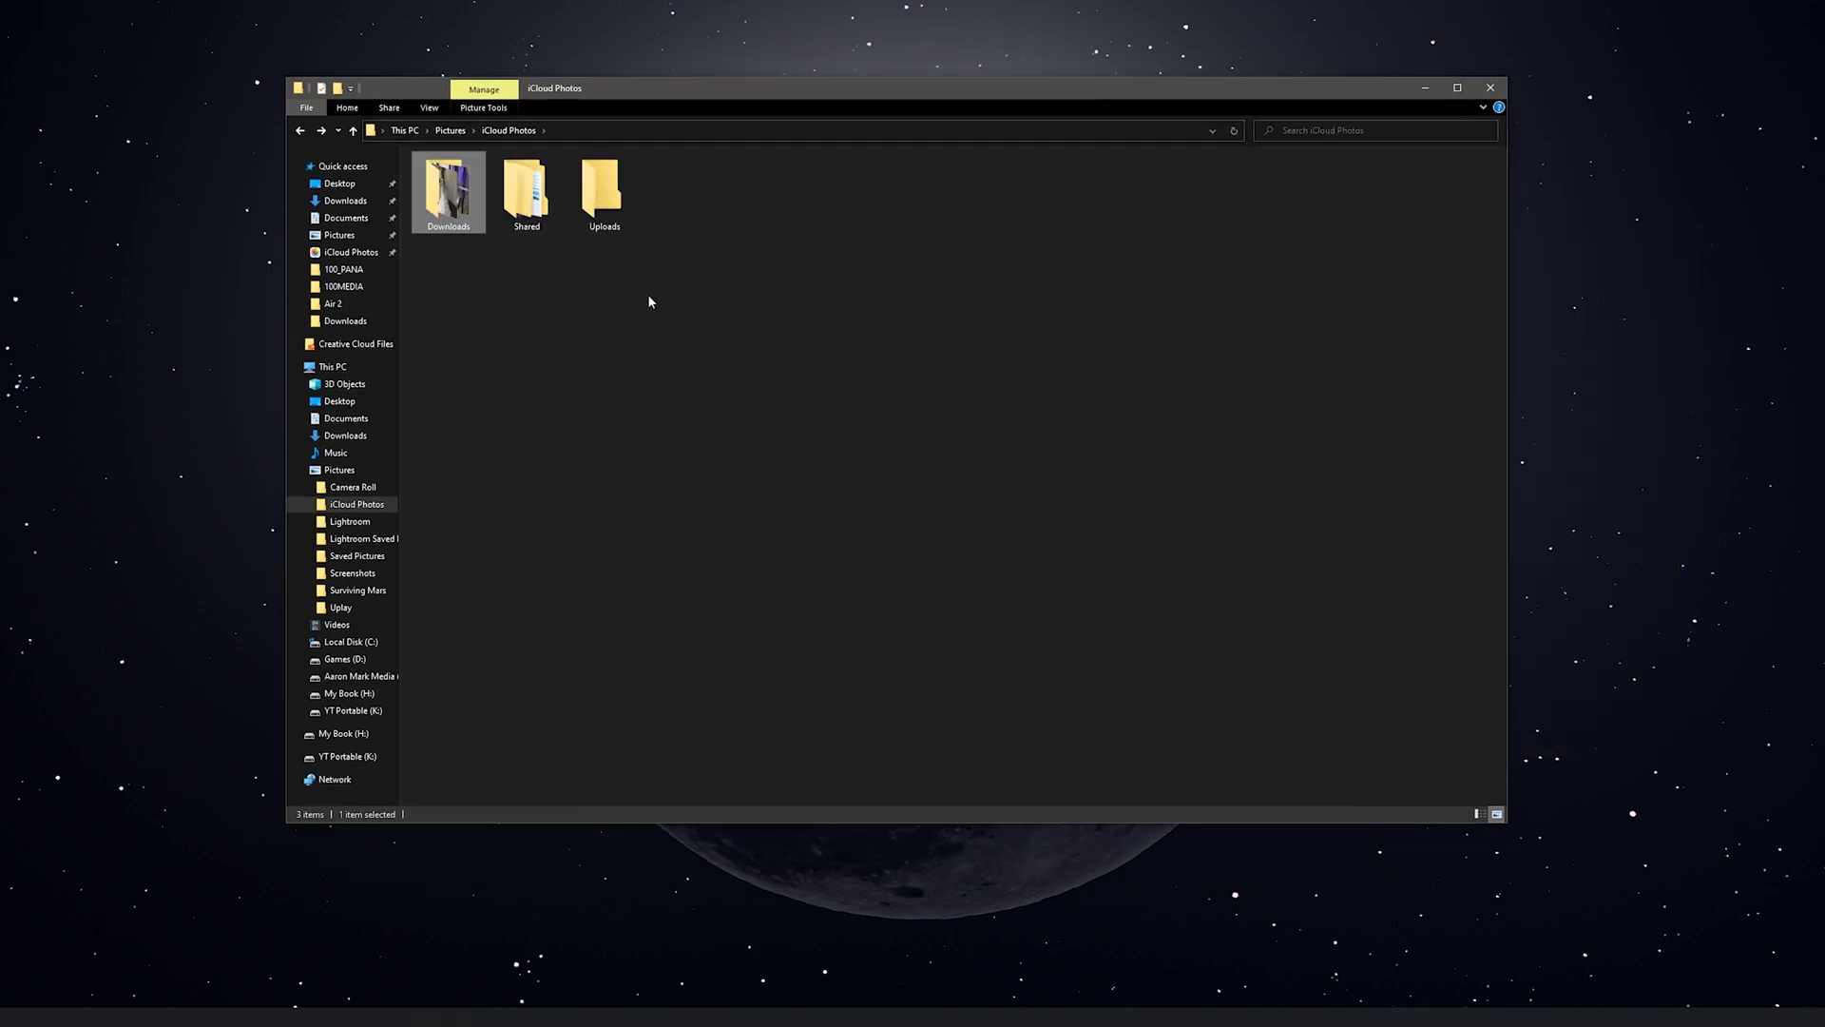
{"action": "left_click_drag", "start_coordinate": [689, 99], "coordinate": [741, 129]}
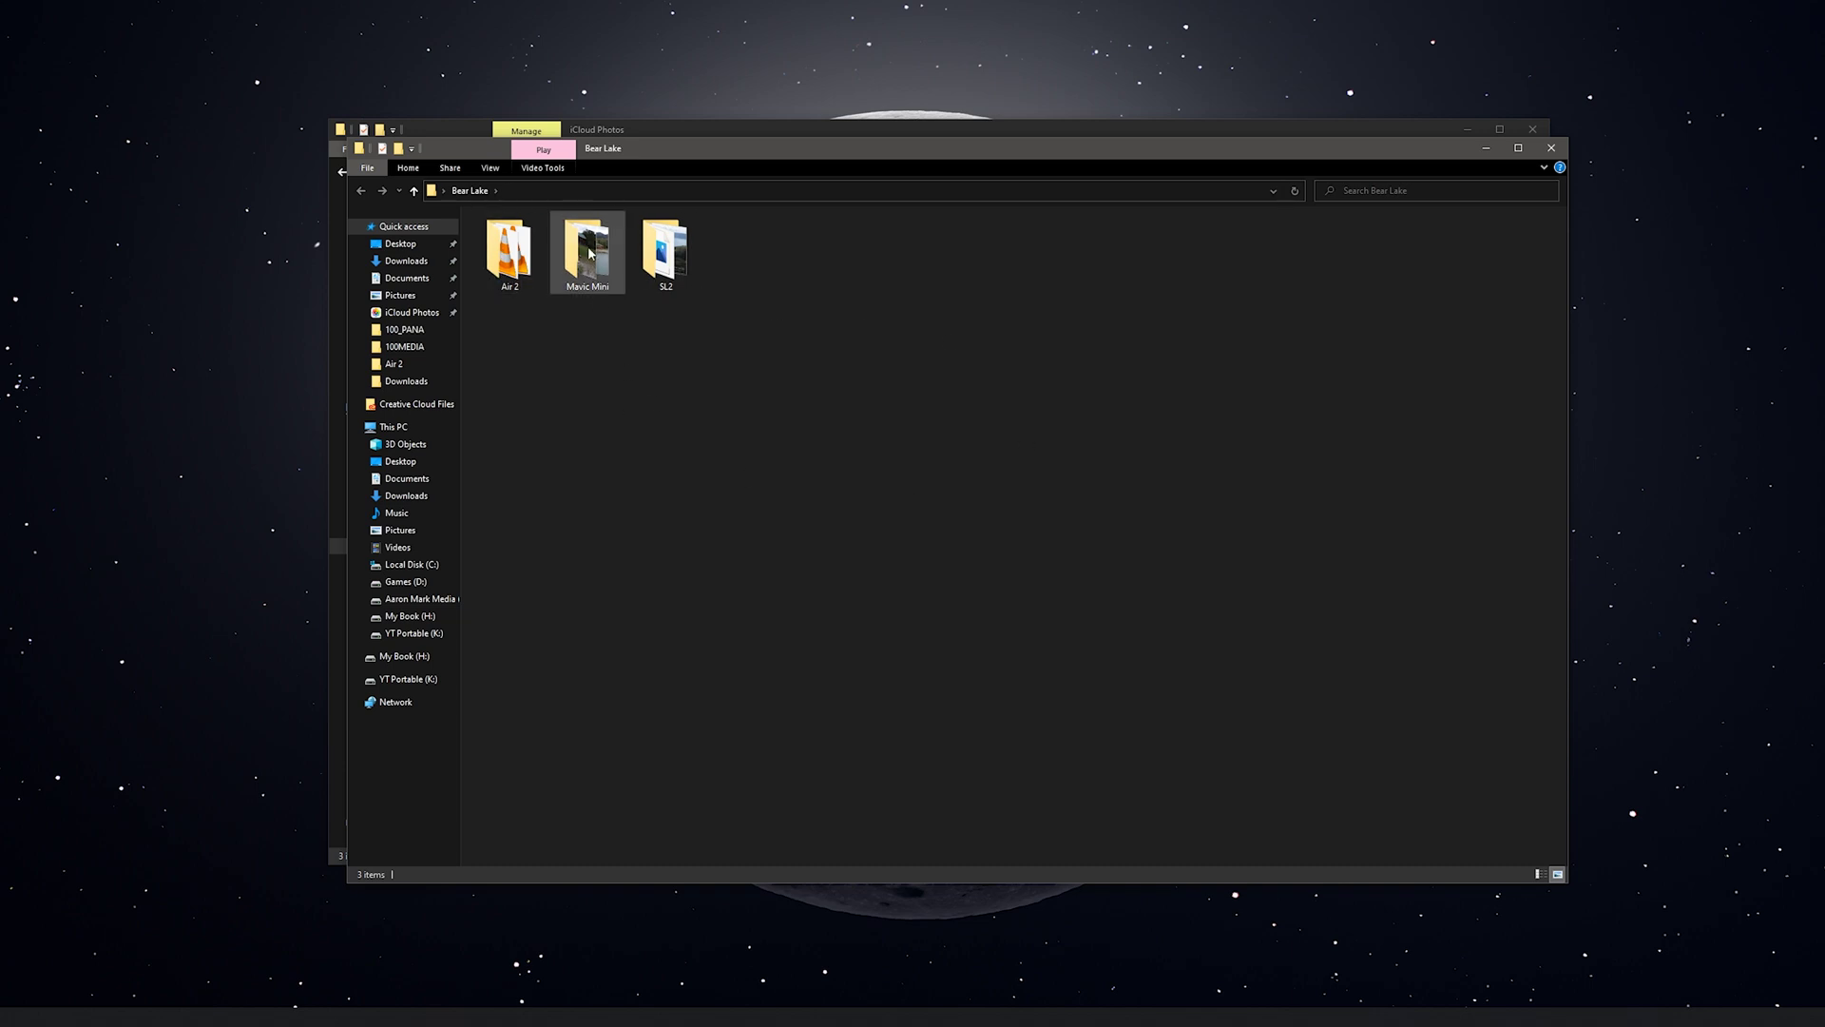
Close the Bear Lake folder, copy the second DJI_0365 photo from the Add Drone folder, and close that folder
{"action": "left_click", "coordinate": [1551, 150]}
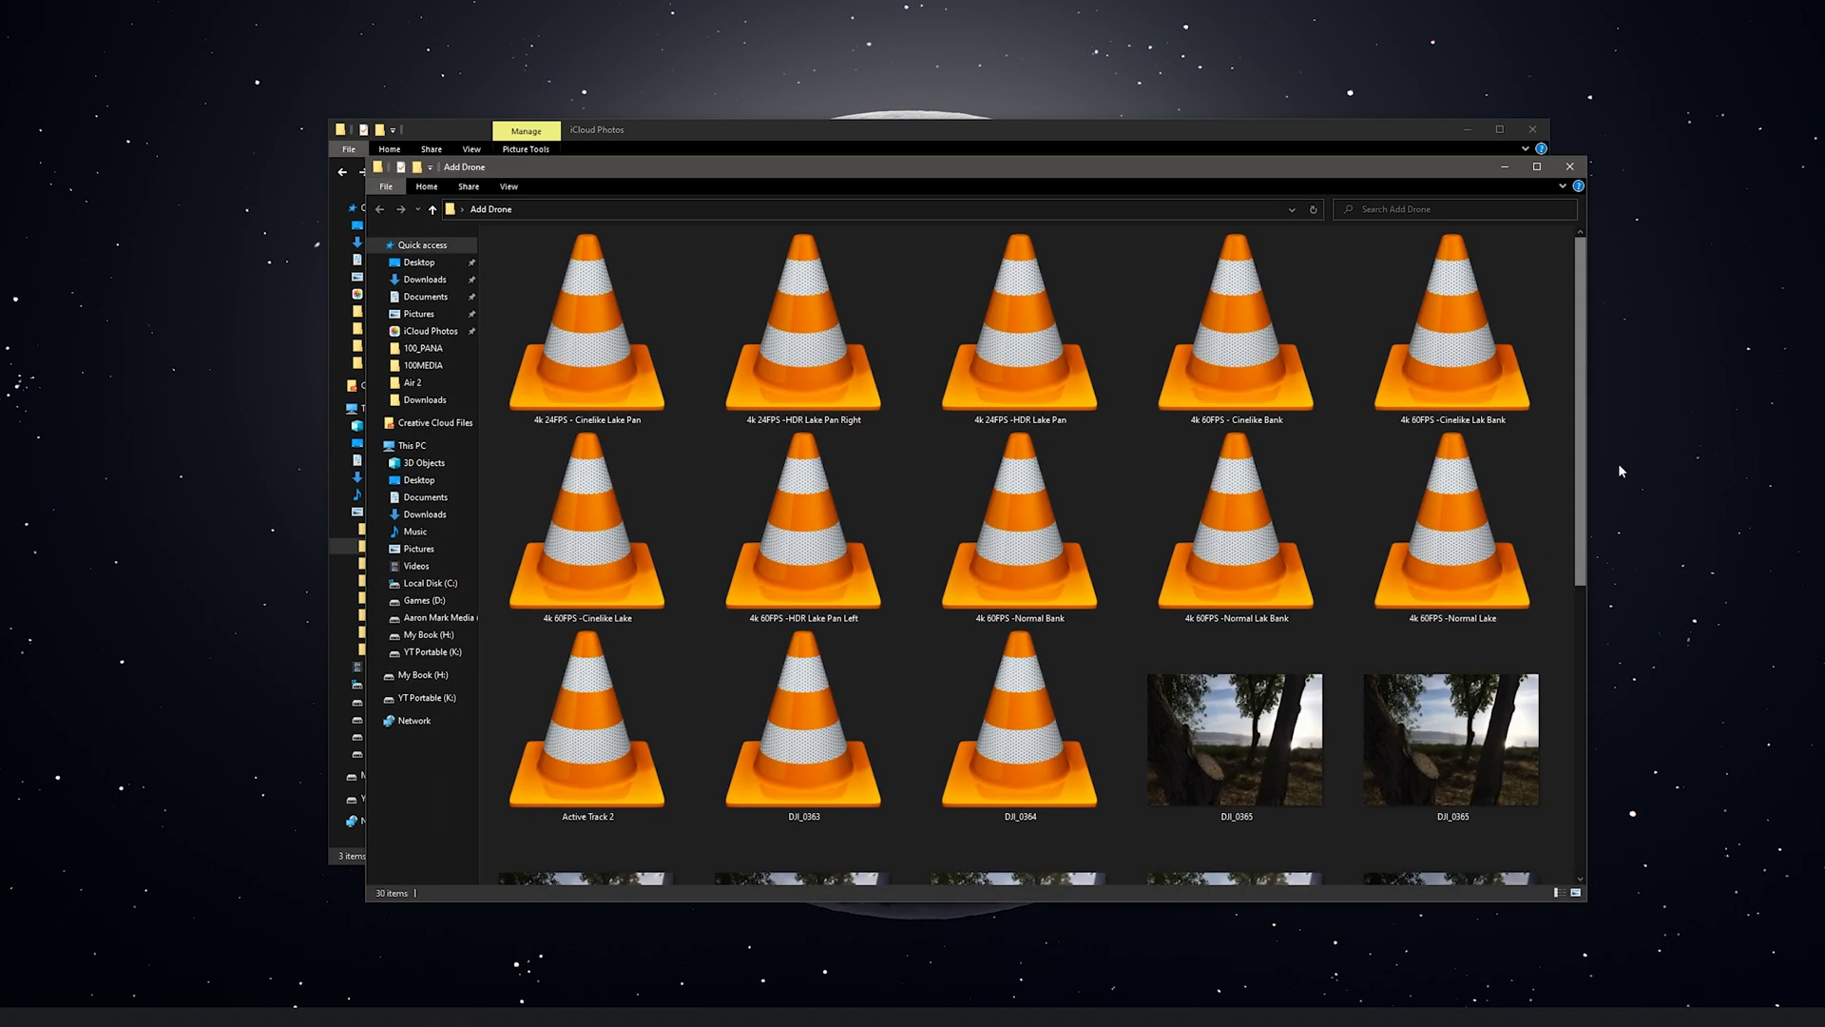
{"action": "left_click_drag", "start_coordinate": [1104, 119], "coordinate": [808, 13]}
{"action": "scroll", "coordinate": [1078, 374], "scroll_direction": "down", "scroll_amount": 5}
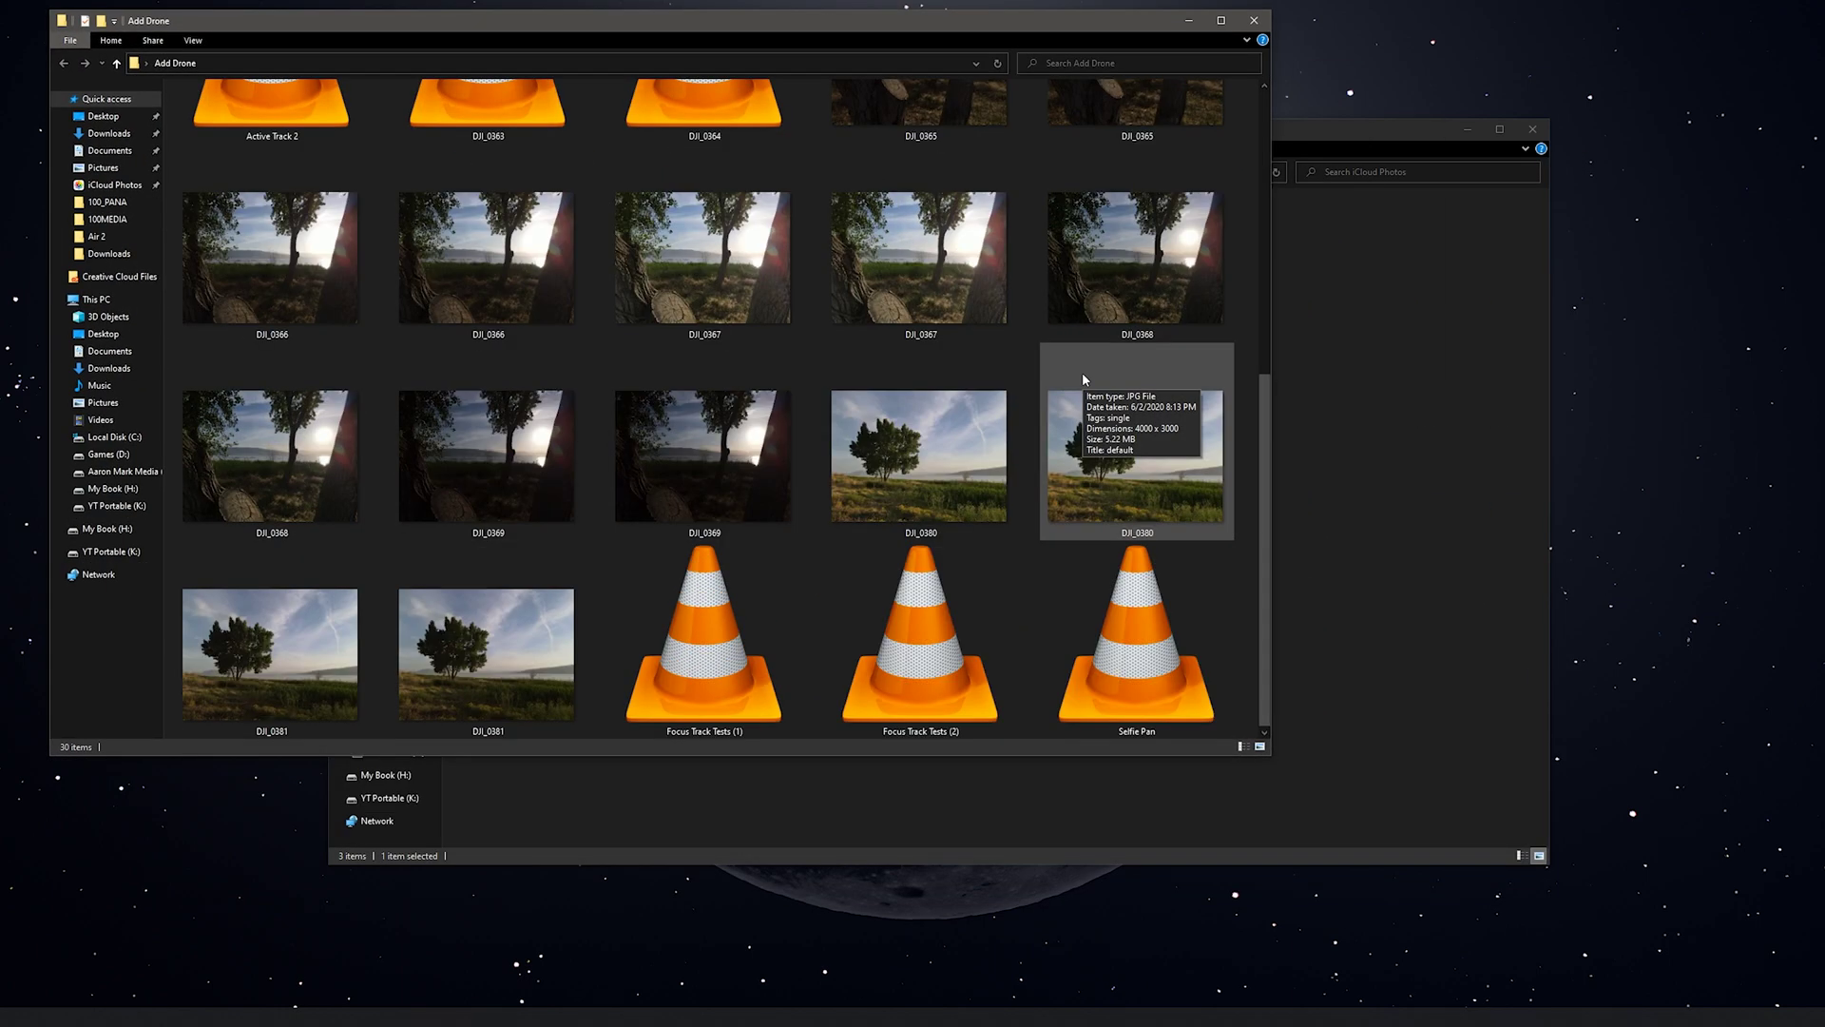
{"action": "scroll", "coordinate": [1019, 447], "scroll_direction": "up", "scroll_amount": 3}
{"action": "scroll", "coordinate": [1019, 447], "scroll_direction": "down", "scroll_amount": 3}
{"action": "scroll", "coordinate": [1019, 447], "scroll_direction": "up", "scroll_amount": 3}
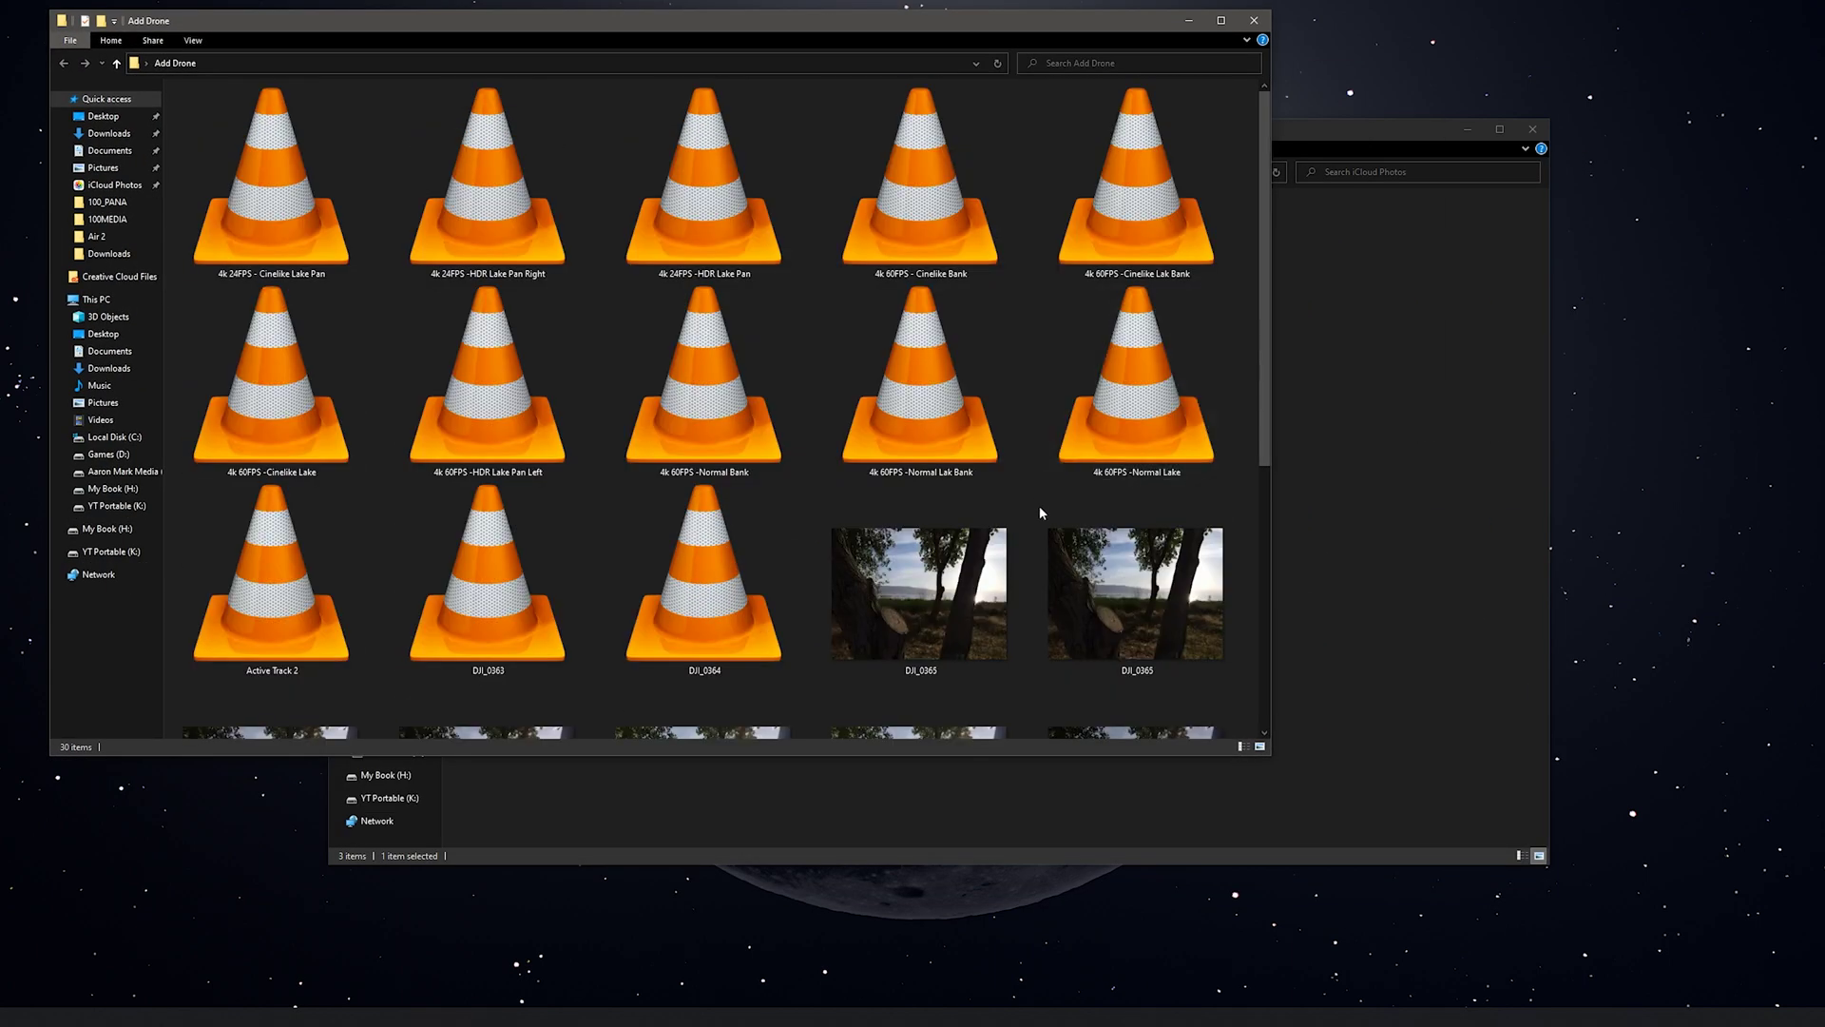
{"action": "scroll", "coordinate": [1040, 505], "scroll_direction": "down", "scroll_amount": 5}
{"action": "scroll", "coordinate": [1140, 399], "scroll_direction": "up", "scroll_amount": 3}
{"action": "right_click", "coordinate": [1165, 390]}
{"action": "left_click", "coordinate": [1200, 710]}
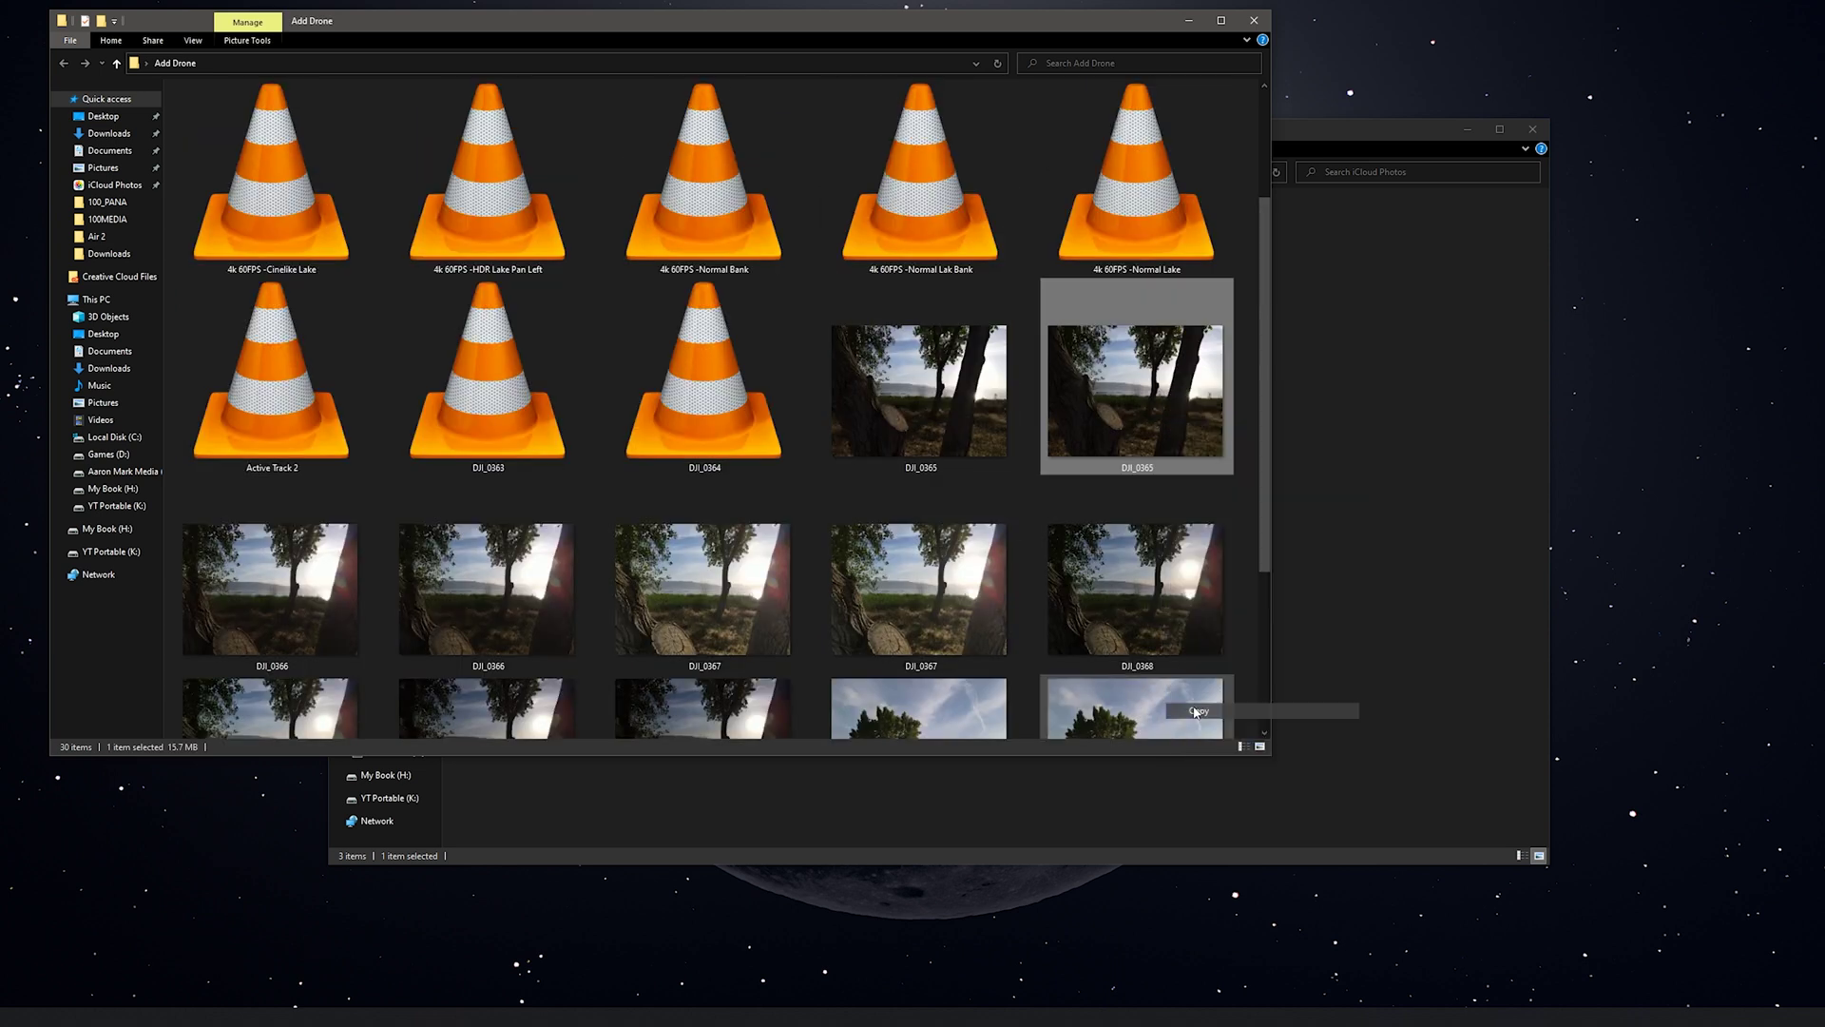
{"action": "left_click", "coordinate": [1254, 20]}
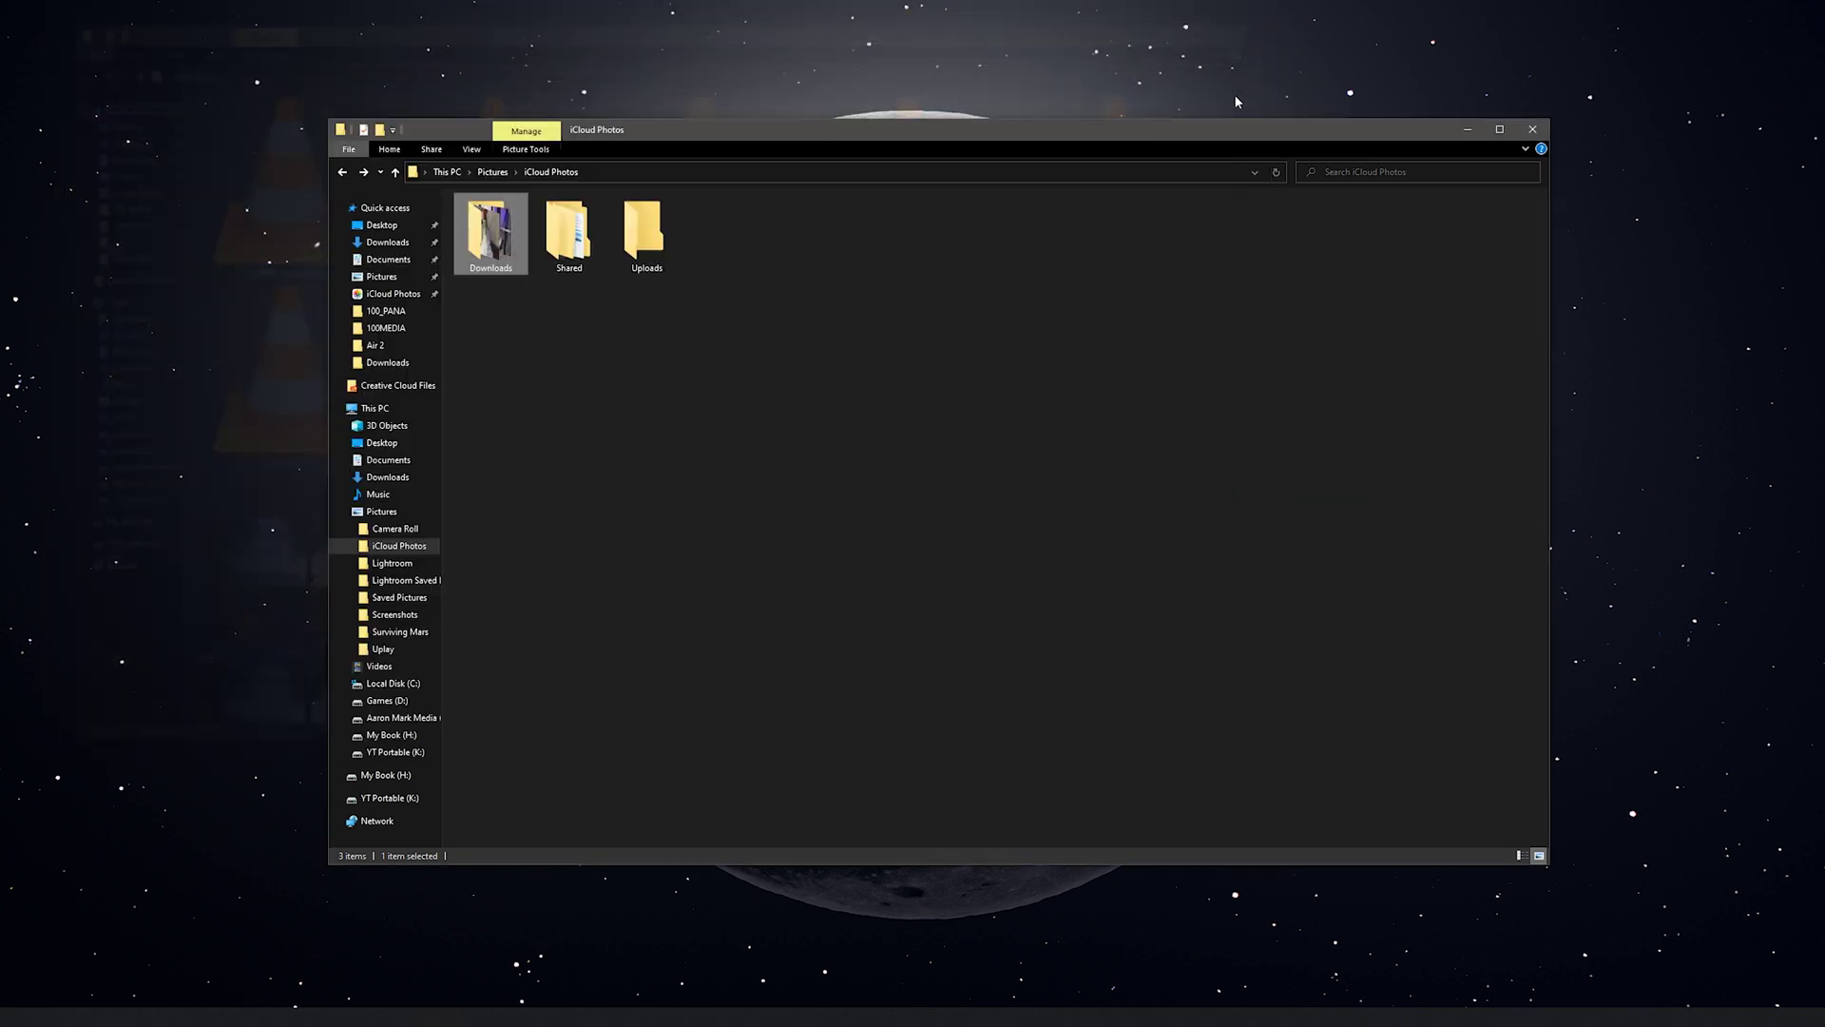
Paste the copied DJI_0365 photo into the Uploads folder of iCloud Photos
{"action": "double_click", "coordinate": [650, 234]}
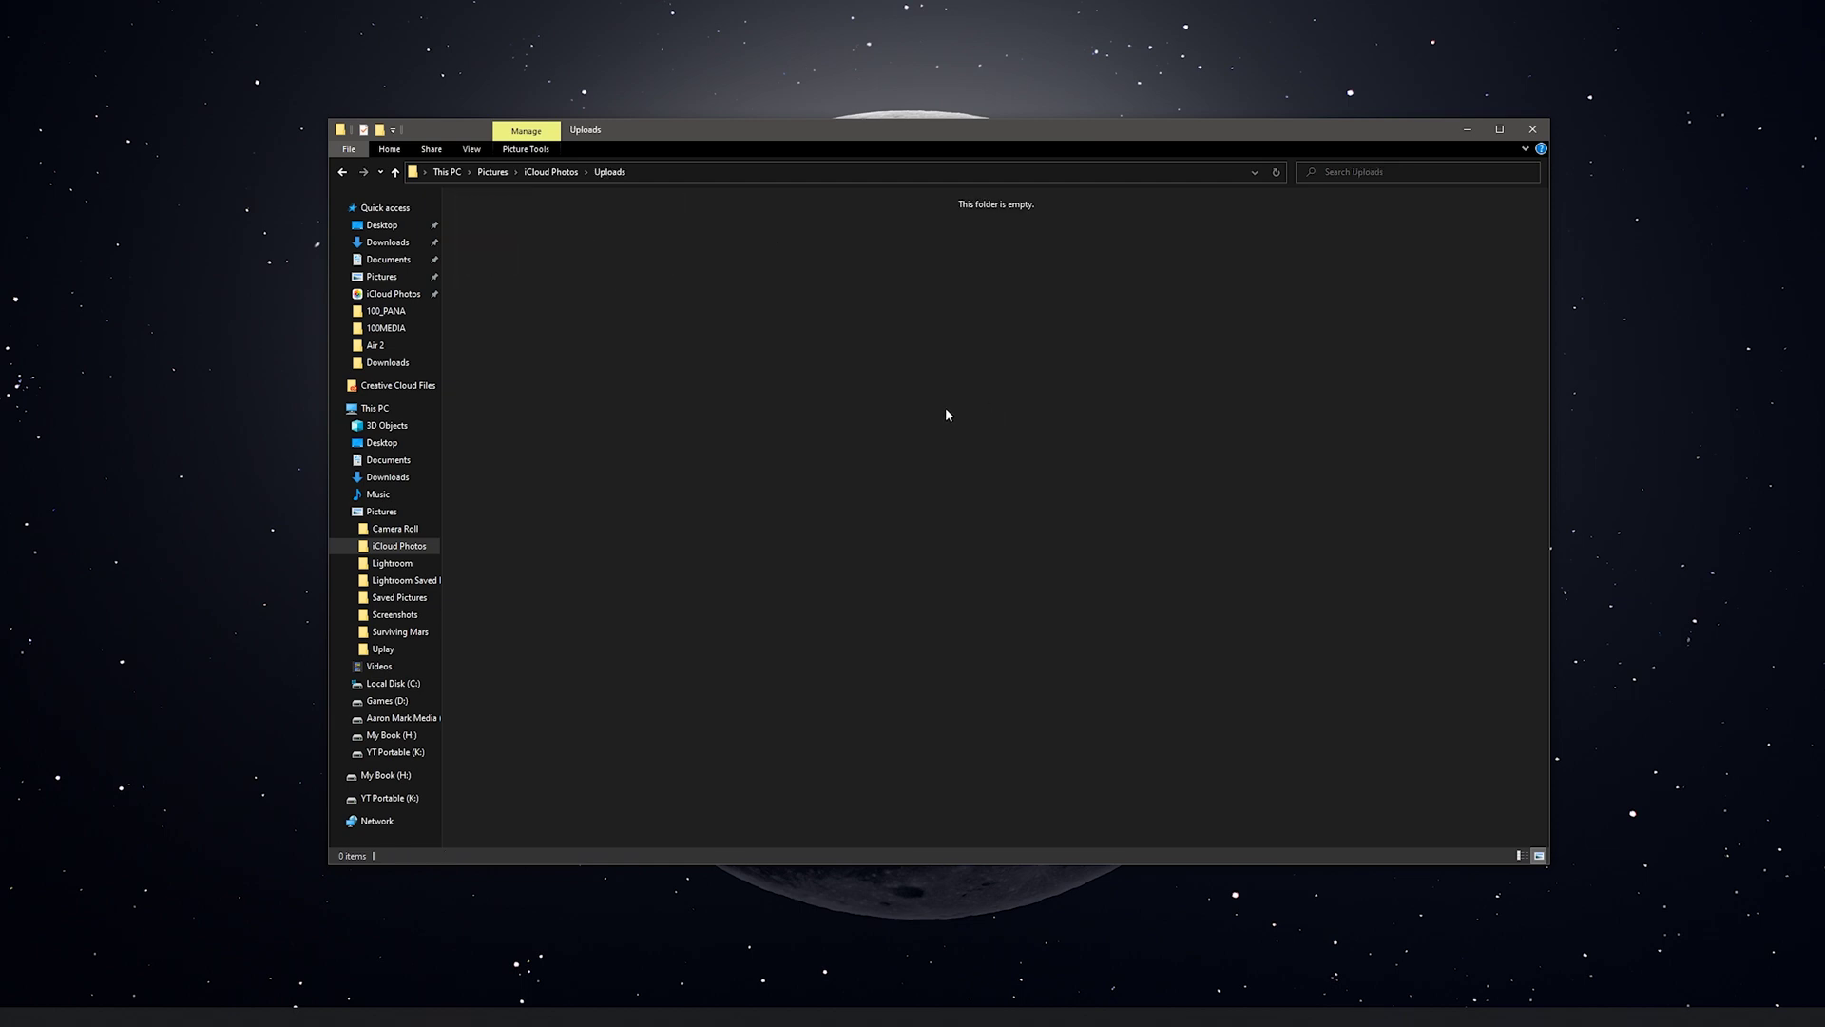
{"action": "right_click", "coordinate": [878, 462]}
{"action": "left_click", "coordinate": [942, 564]}
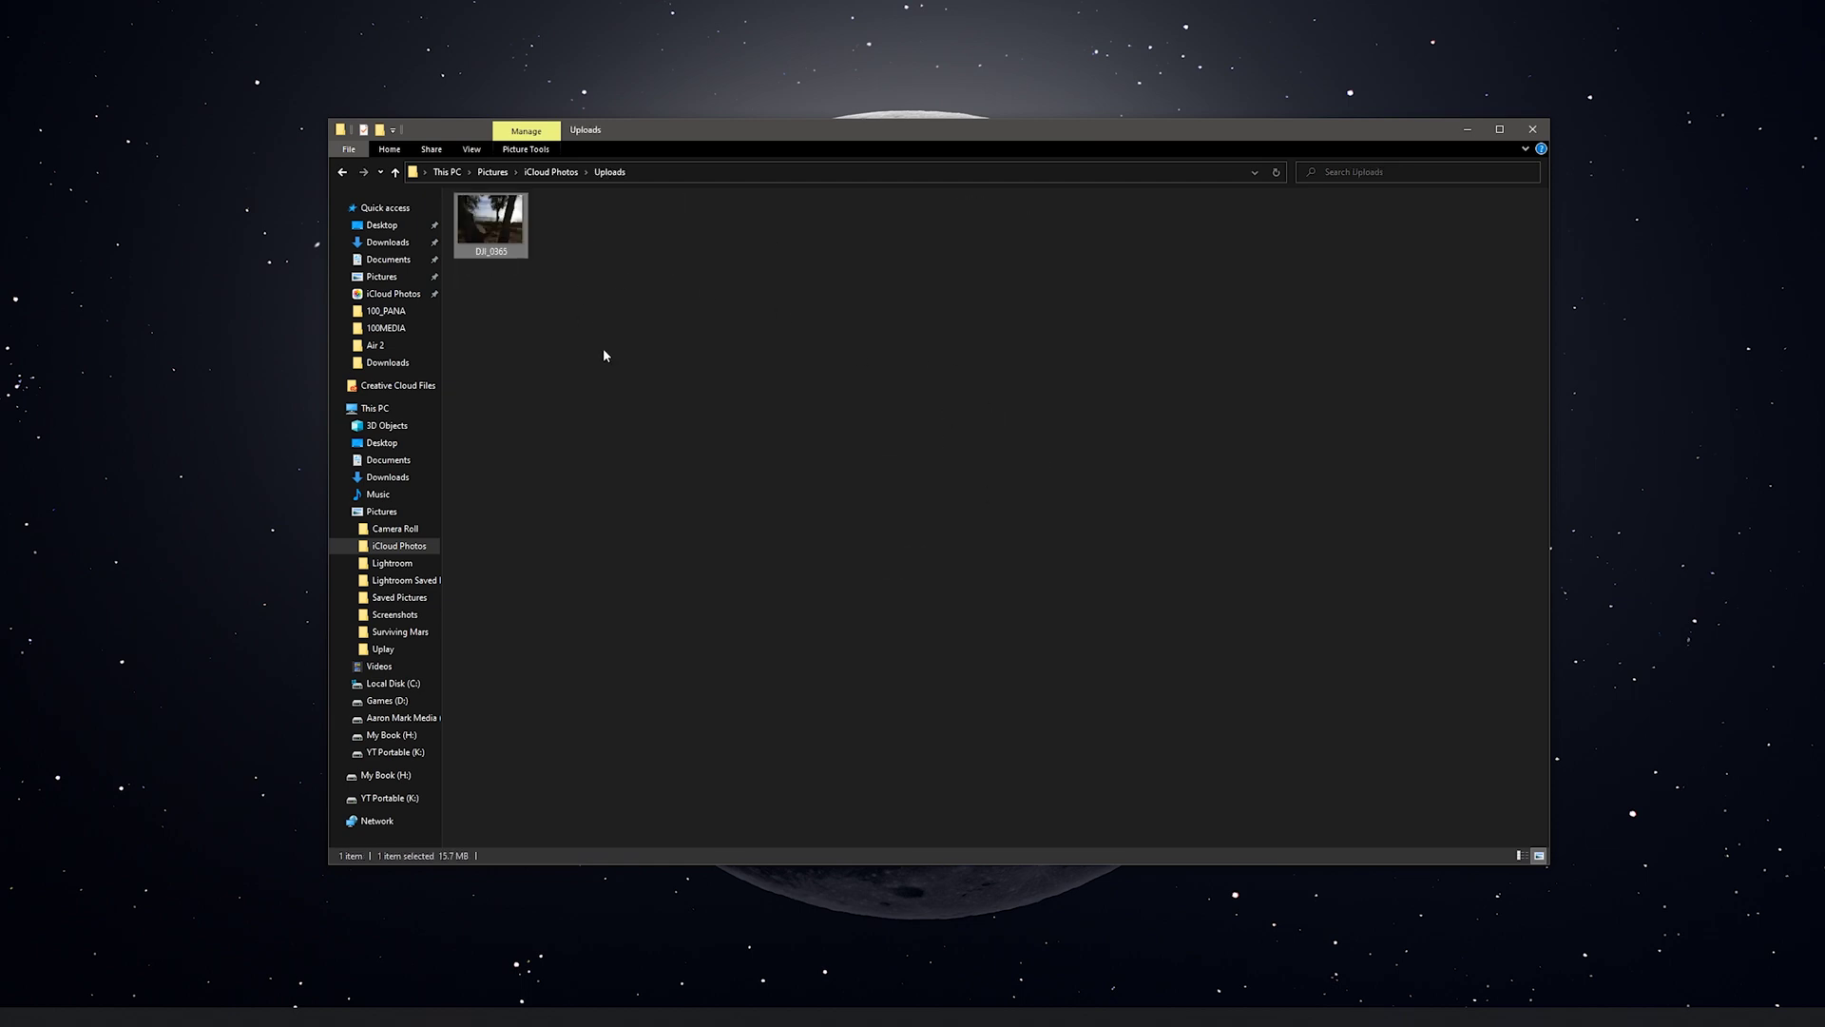
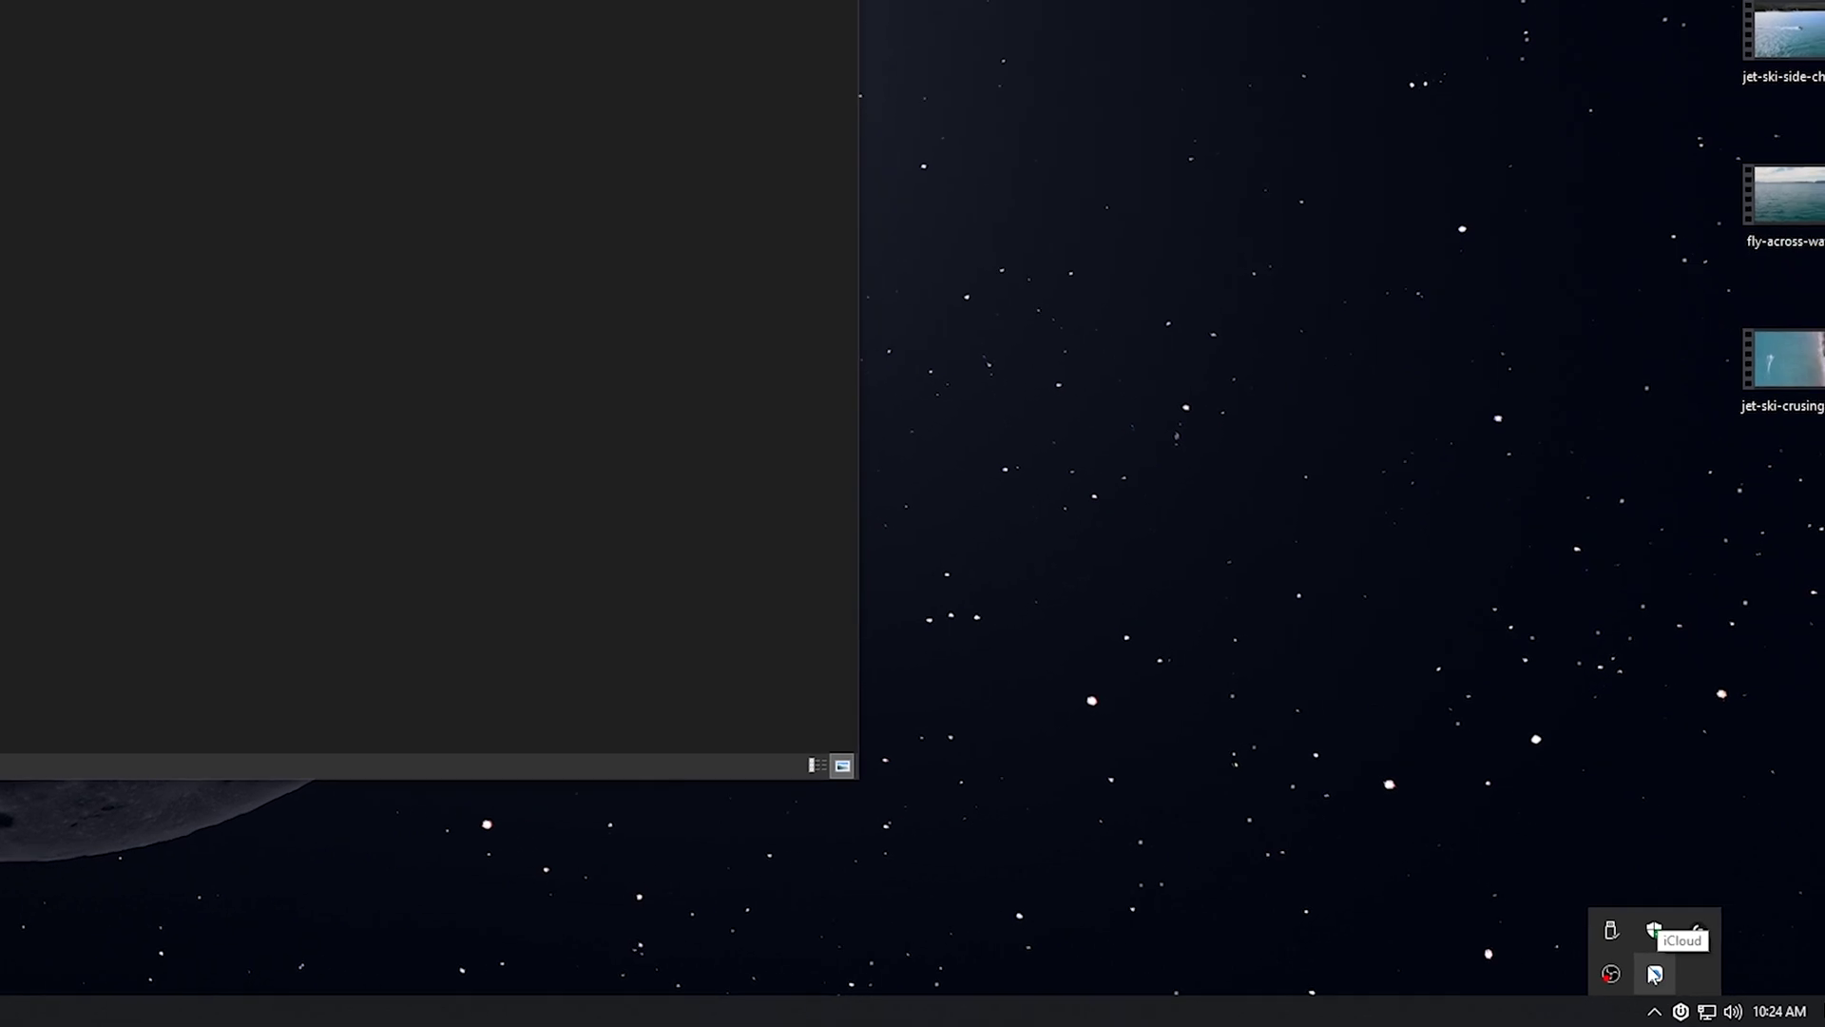
Download the 2020 photos and videos from iCloud Photos to the PC
{"action": "left_click", "coordinate": [1602, 971]}
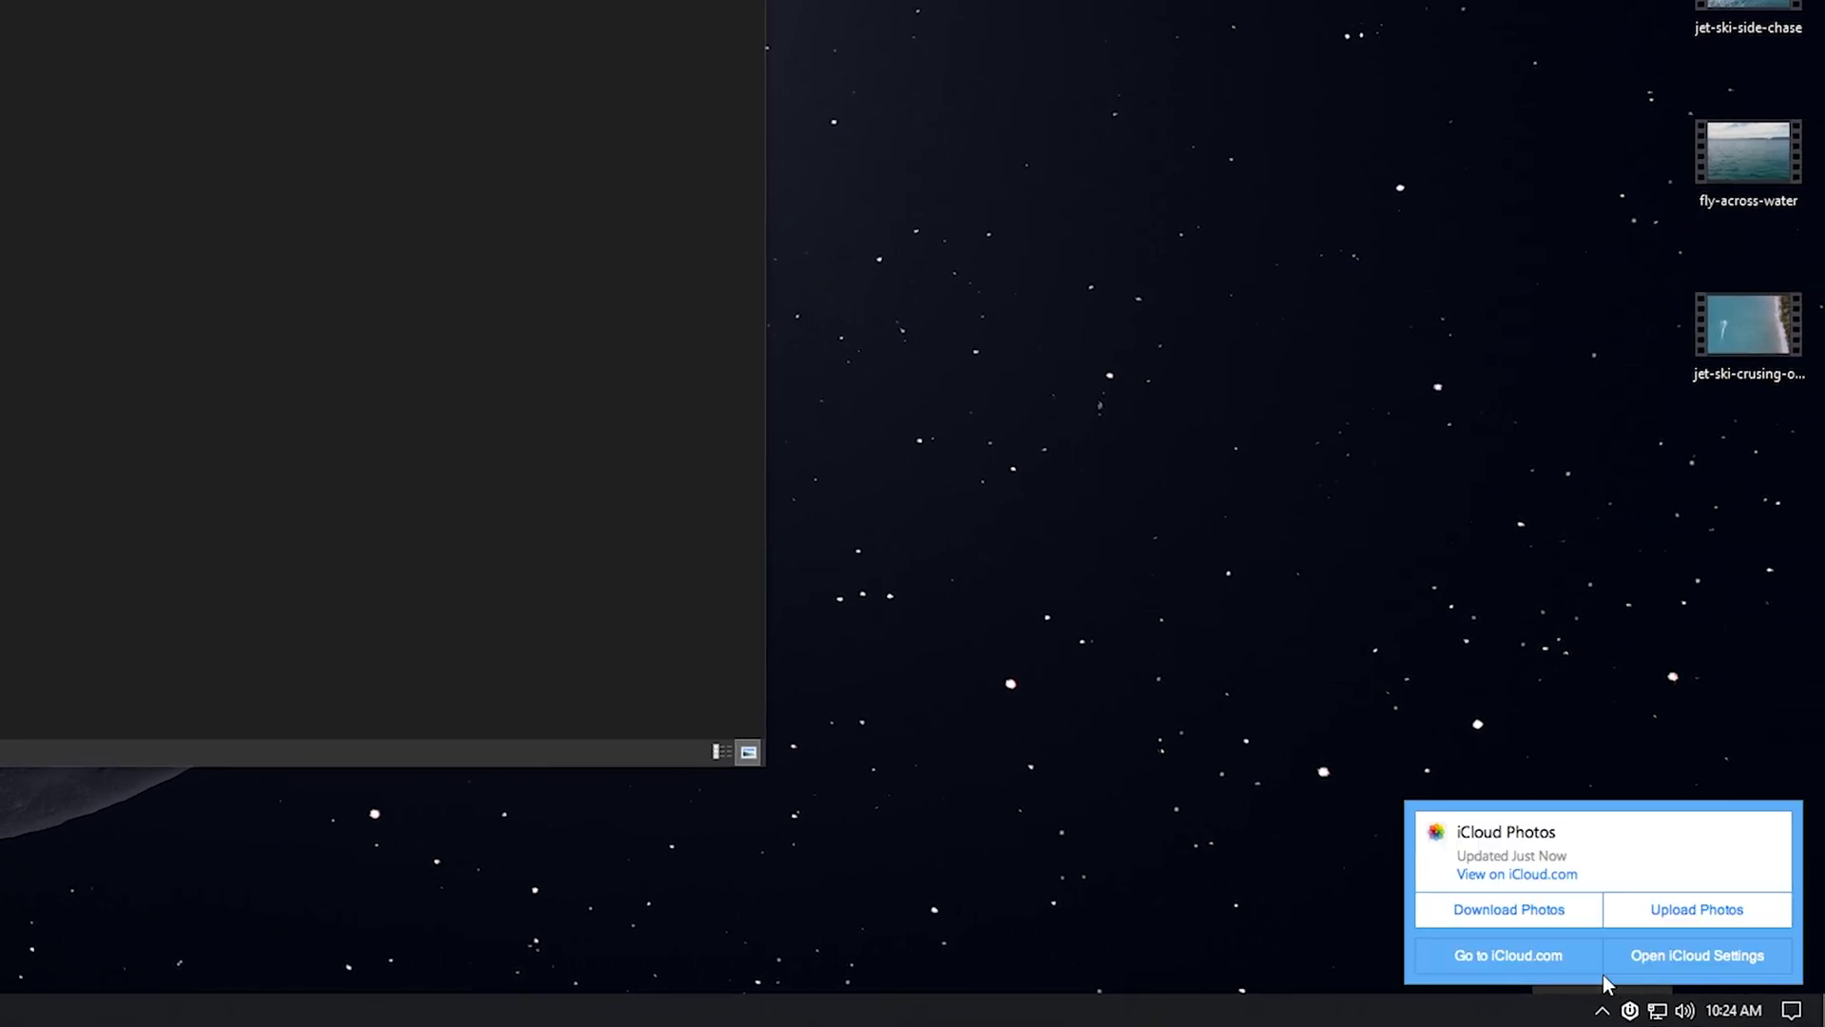
{"action": "left_click", "coordinate": [1505, 913]}
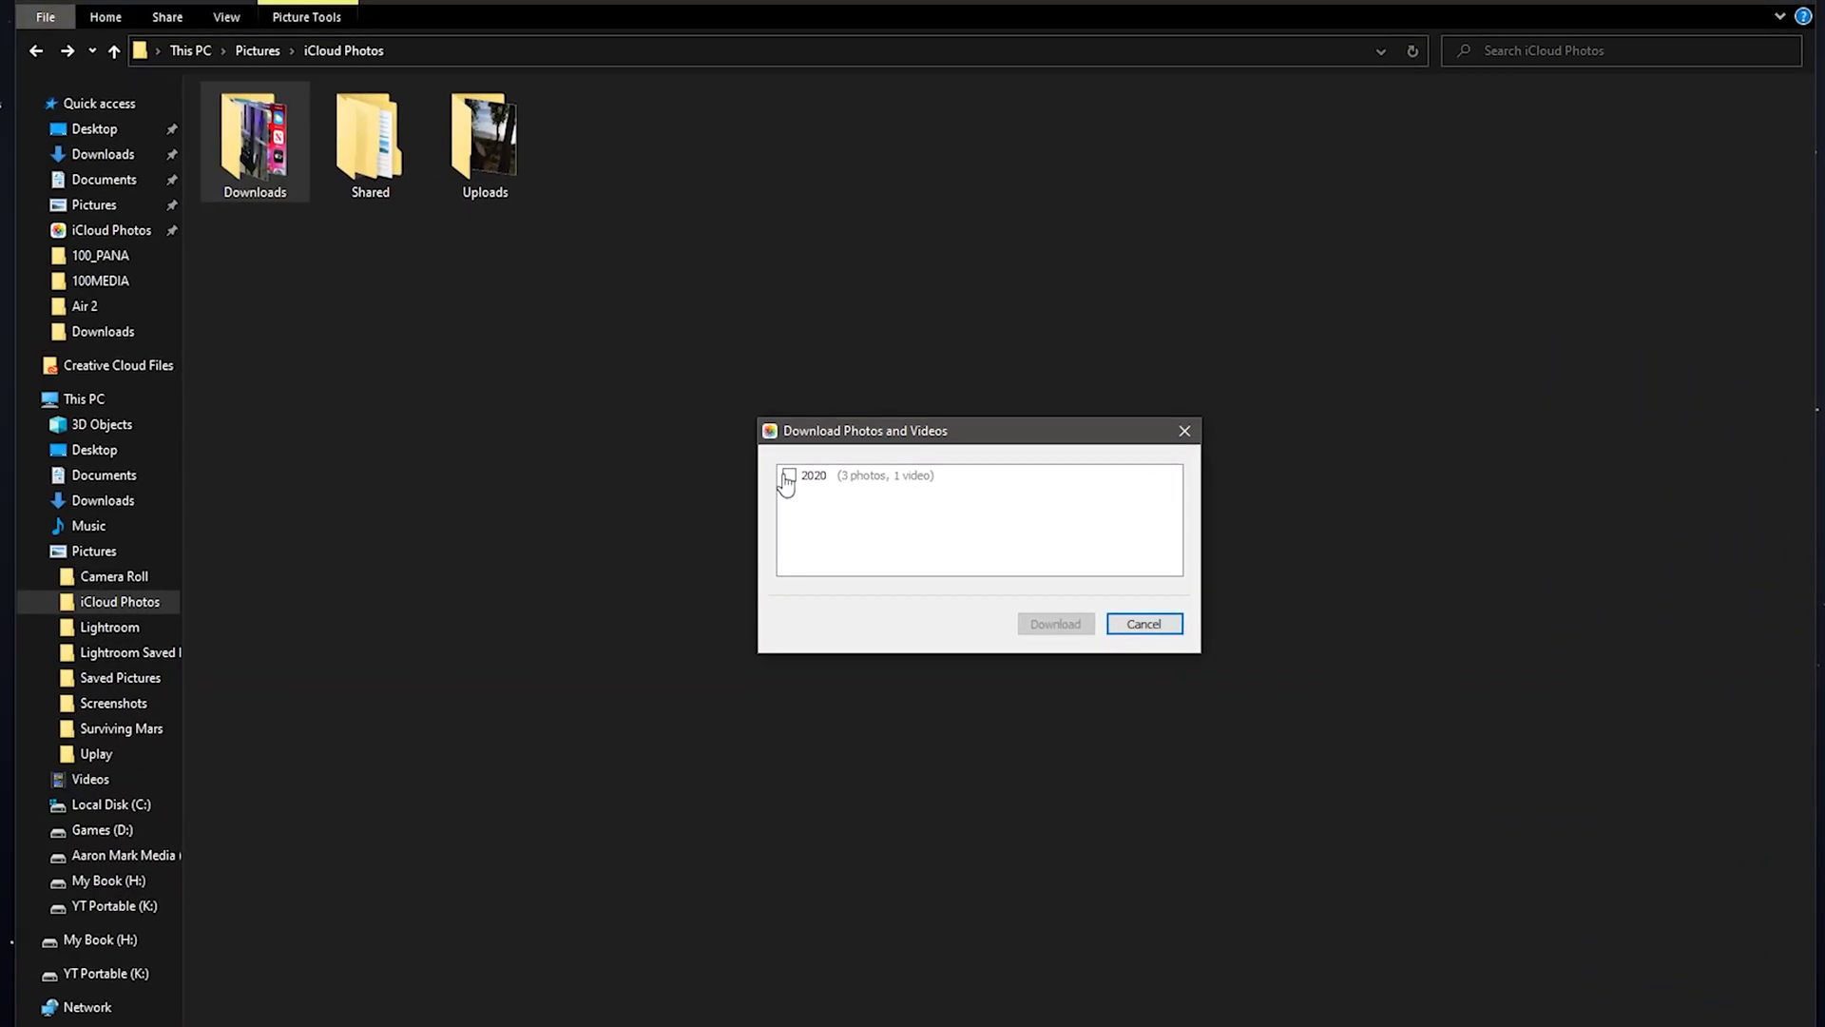
{"action": "left_click", "coordinate": [793, 479]}
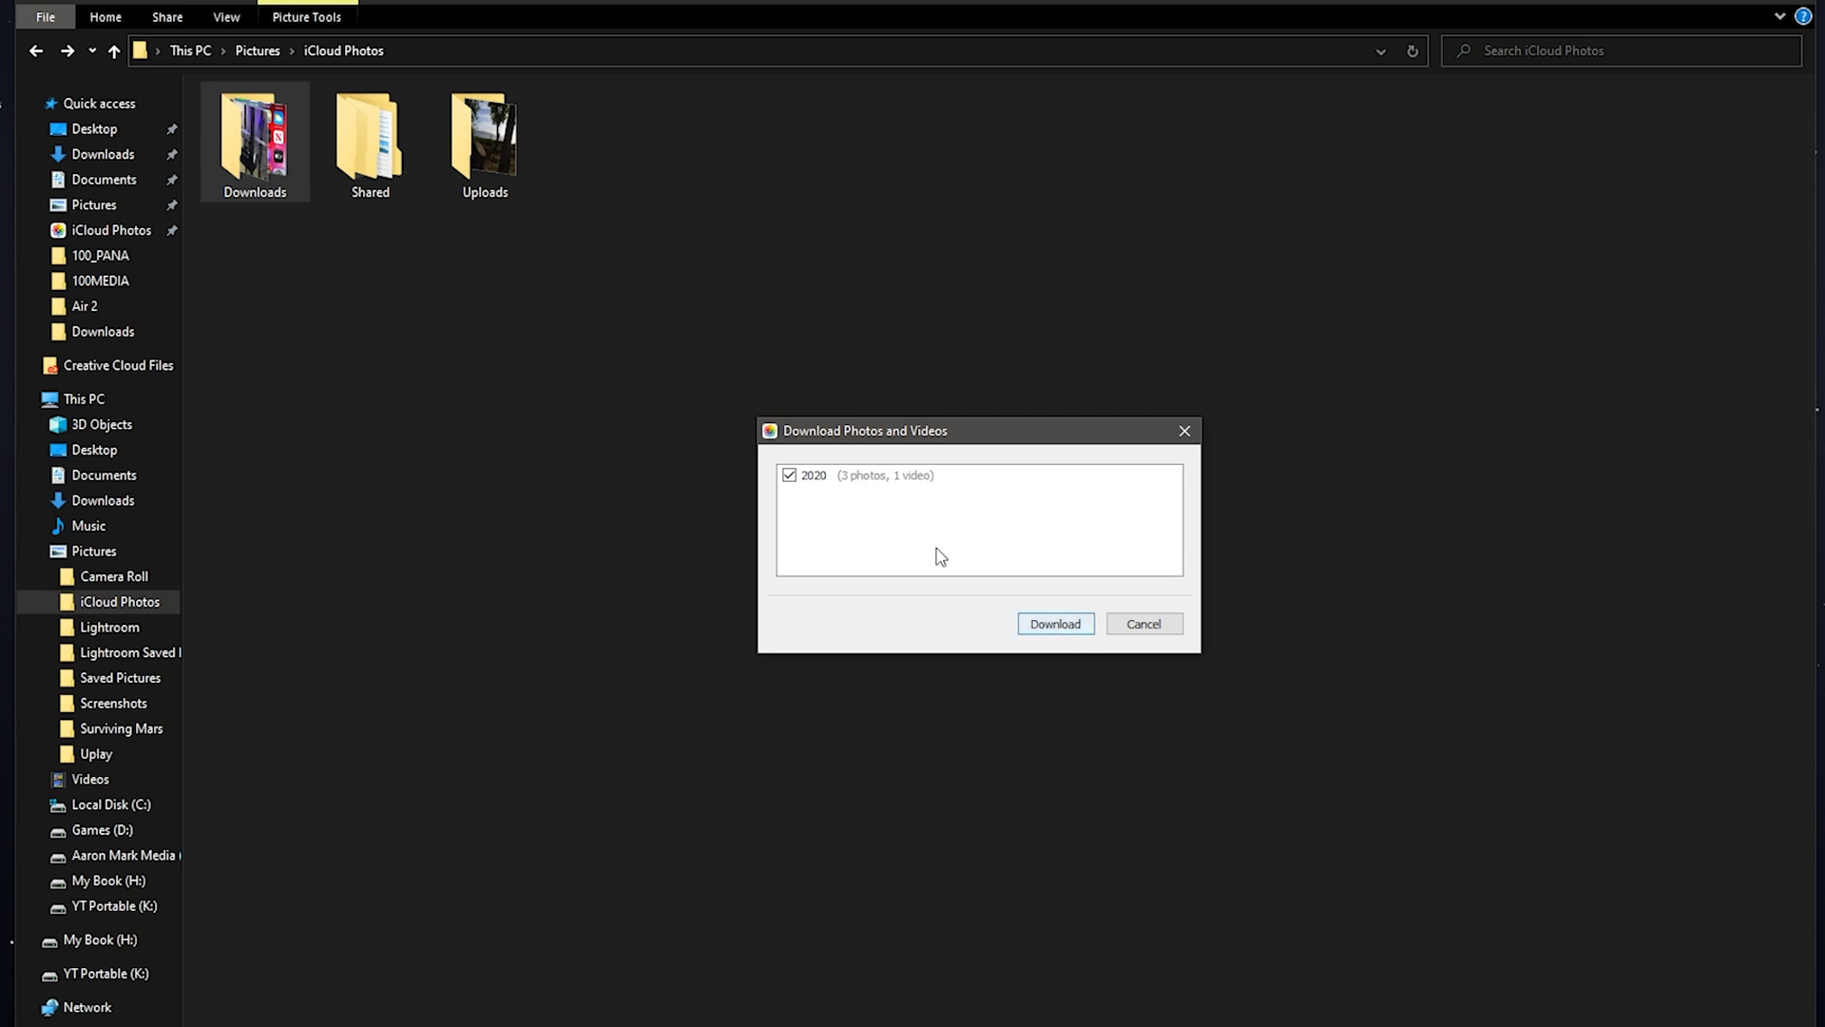
{"action": "left_click_drag", "start_coordinate": [940, 438], "coordinate": [976, 425]}
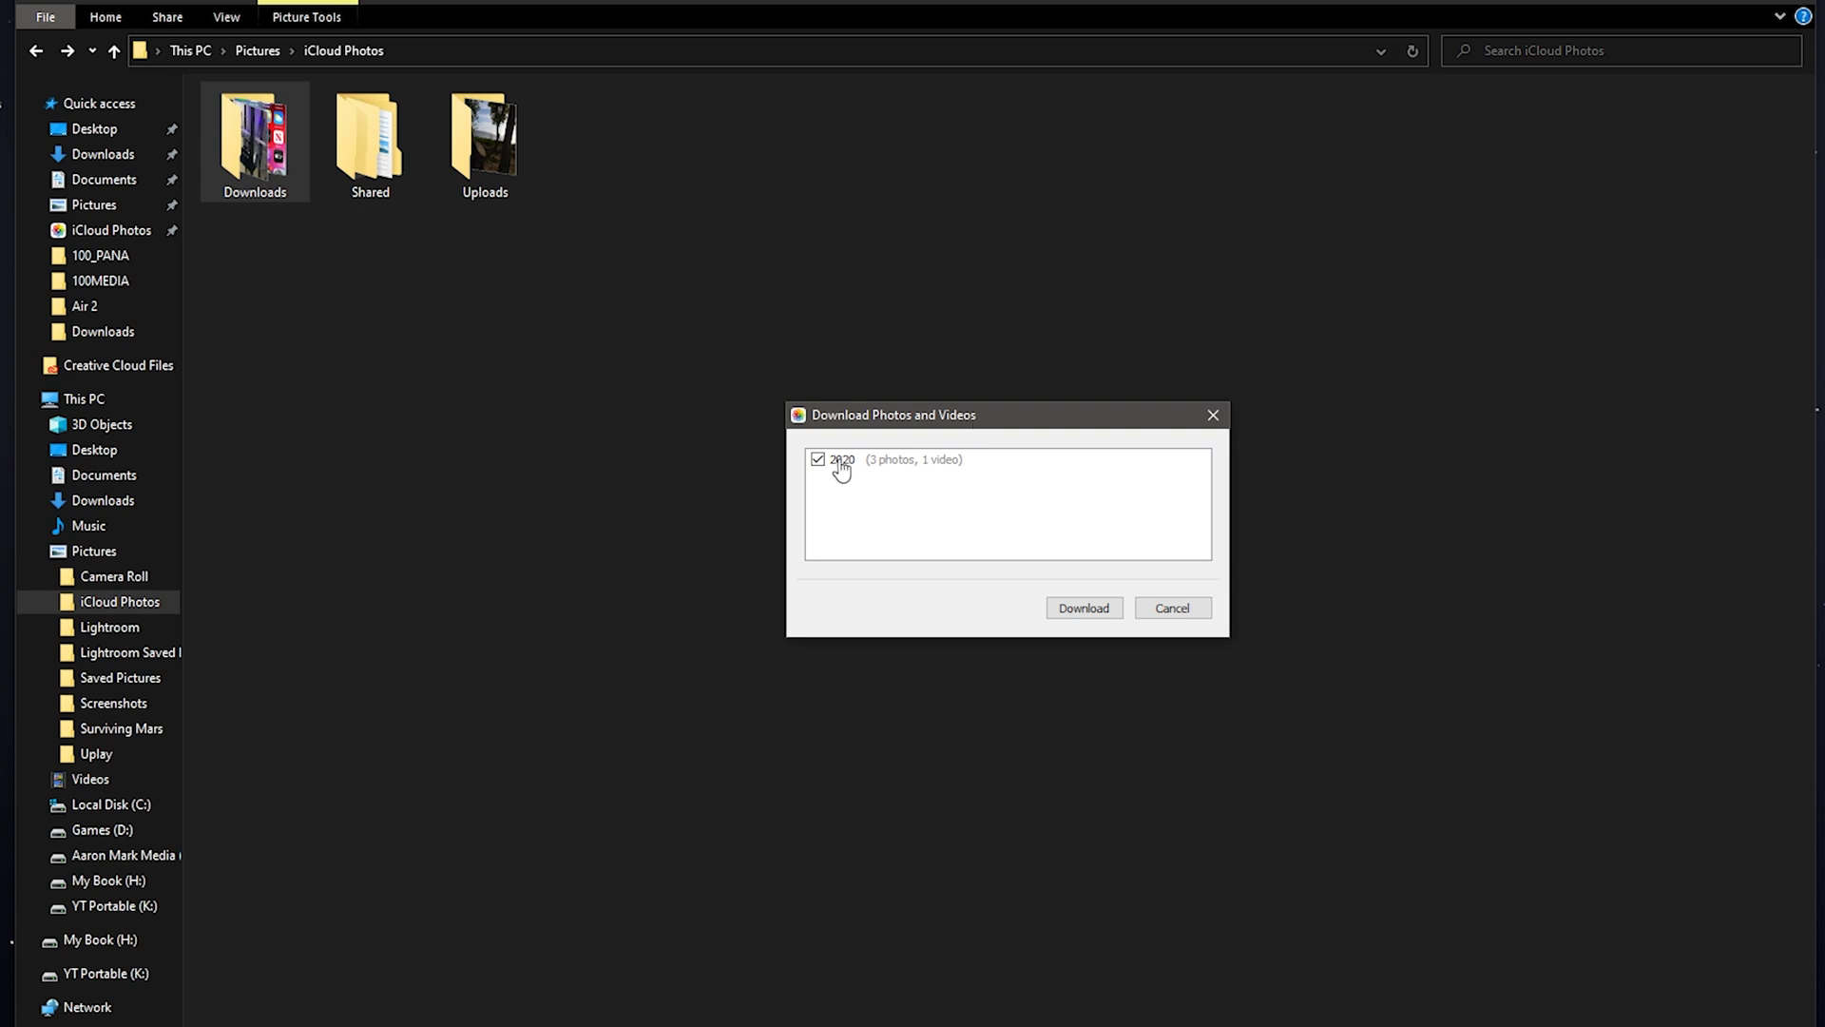
{"action": "left_click", "coordinate": [1084, 613]}
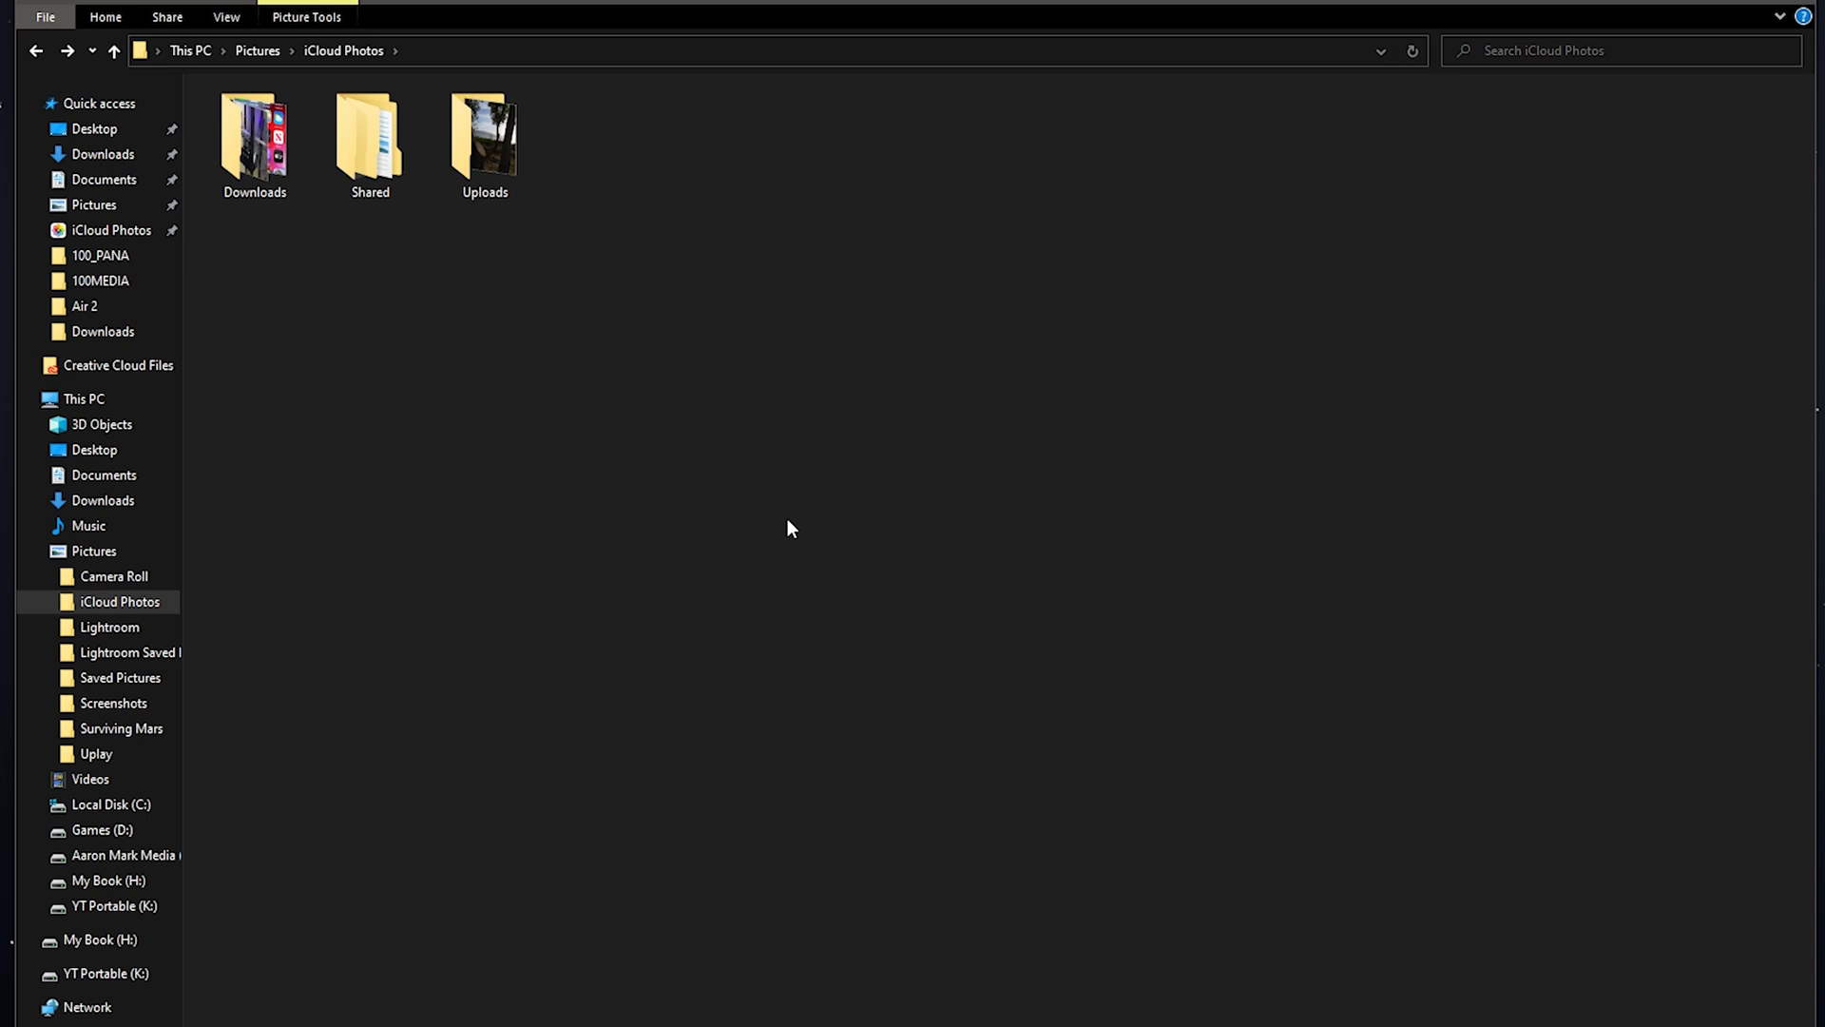
Check the downloaded files in the 2020 folder inside the iCloud Photos Downloads folder, and return to Downloads
{"action": "double_click", "coordinate": [258, 158]}
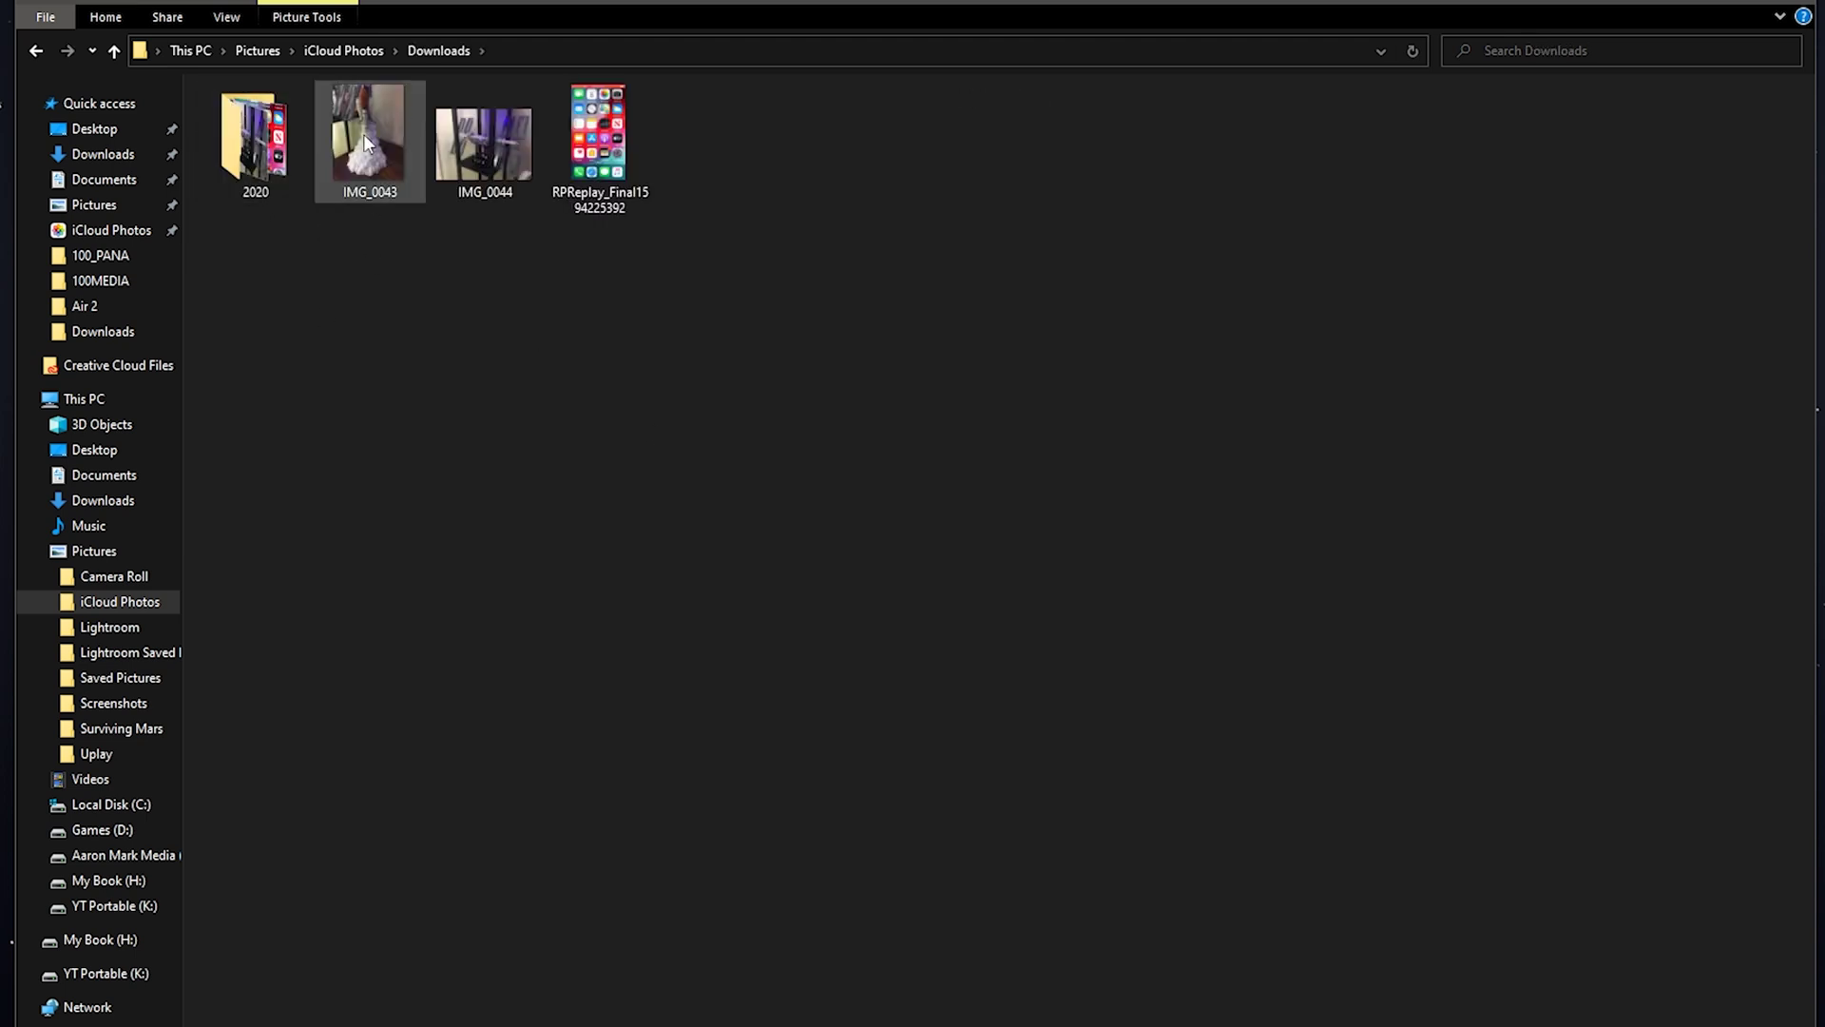
{"action": "mouse_move", "coordinate": [250, 150]}
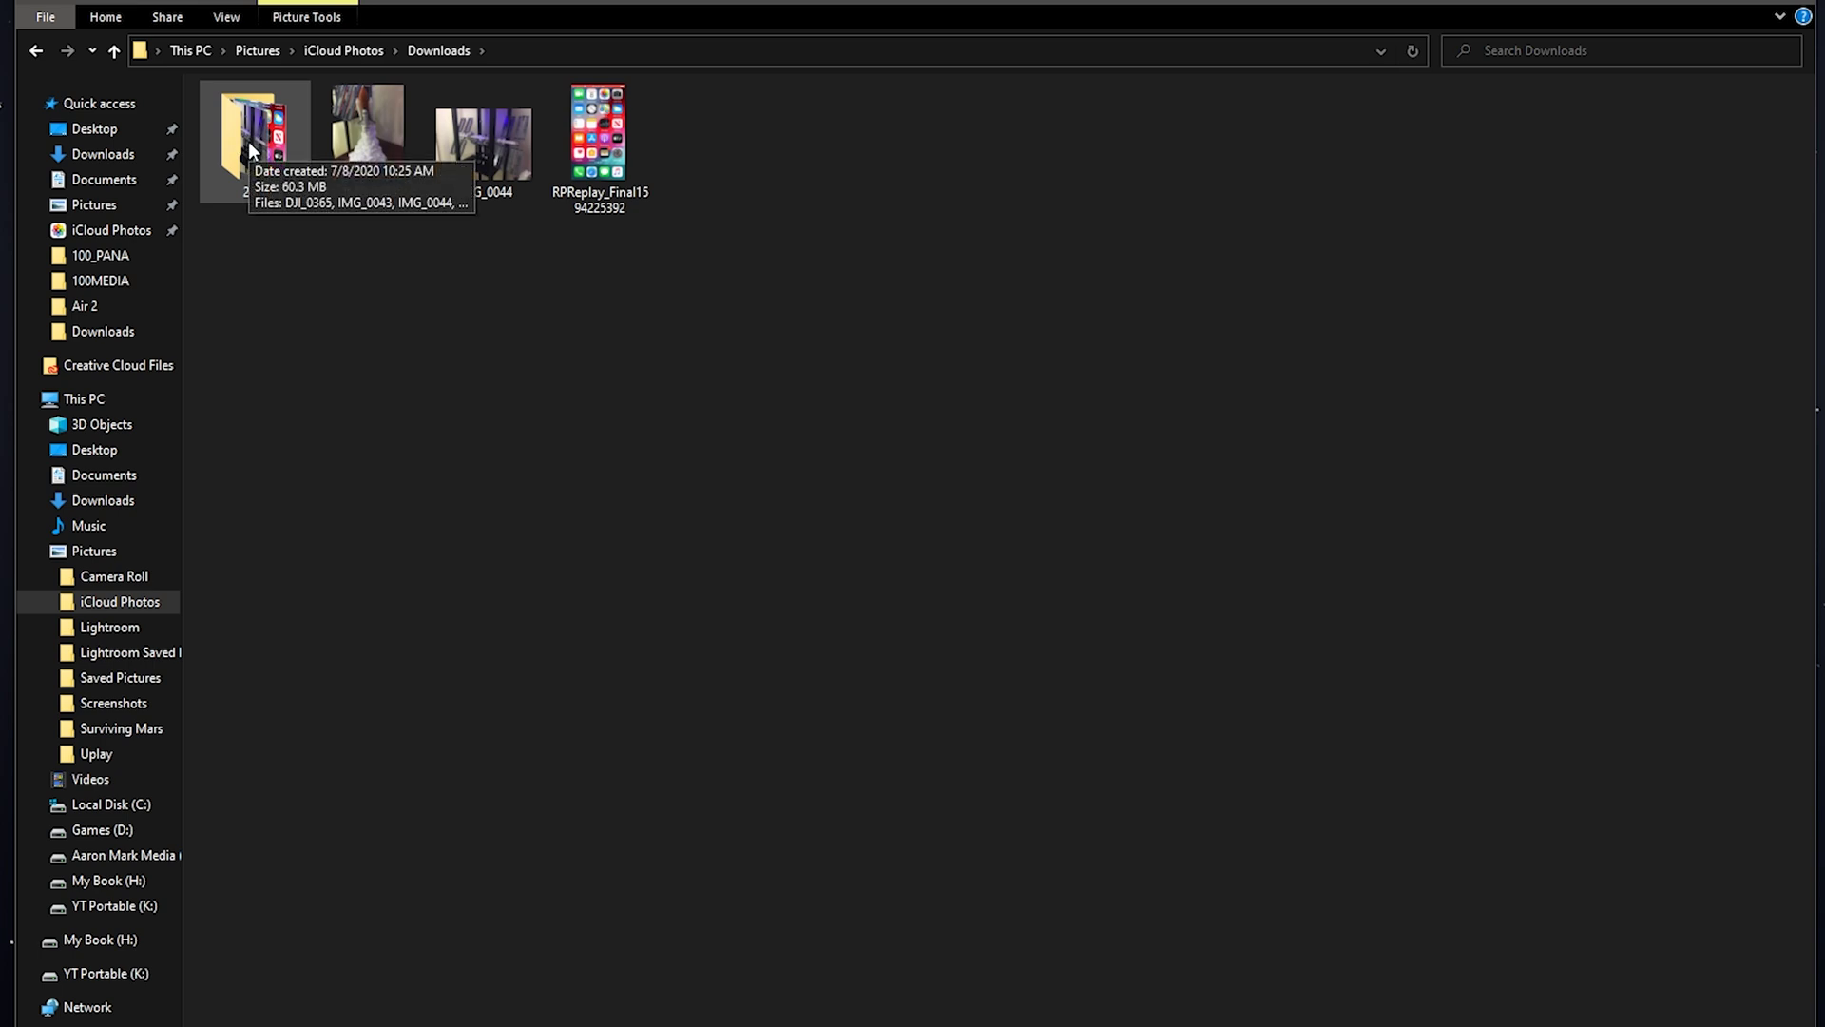
{"action": "left_click", "coordinate": [273, 154]}
{"action": "double_click", "coordinate": [273, 154]}
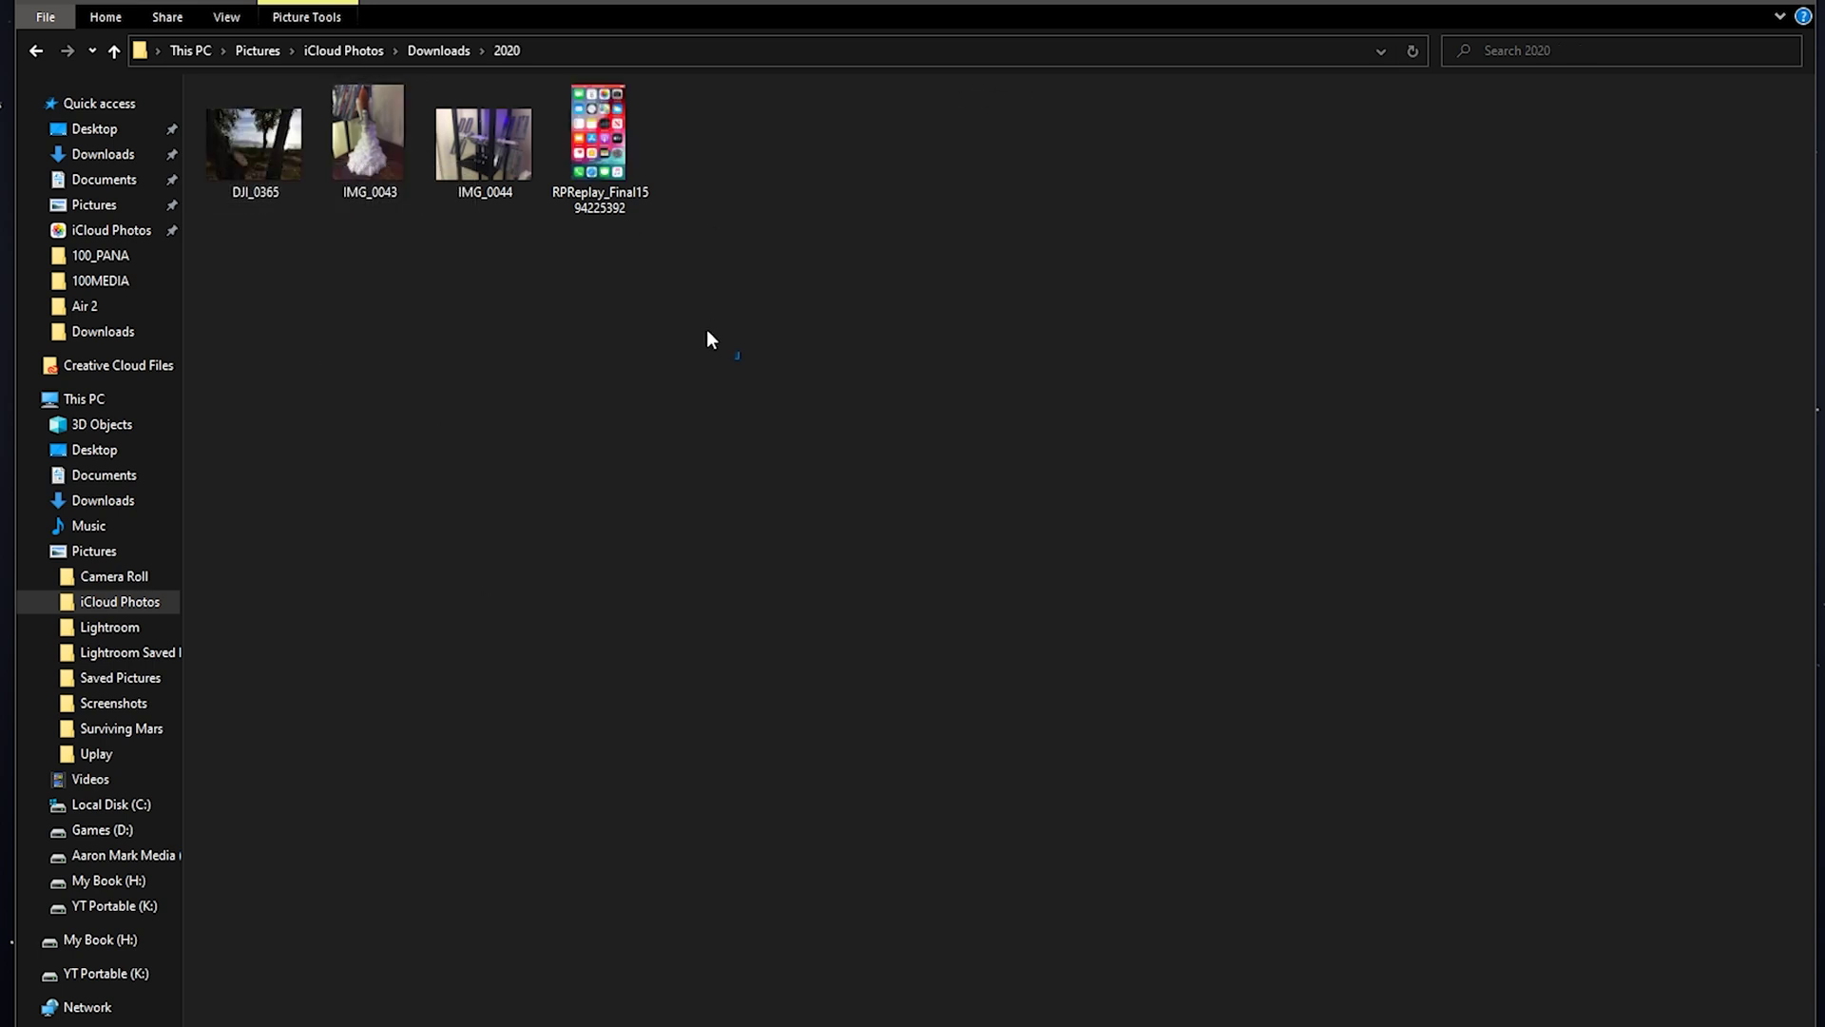
{"action": "left_click_drag", "start_coordinate": [739, 357], "coordinate": [173, 116]}
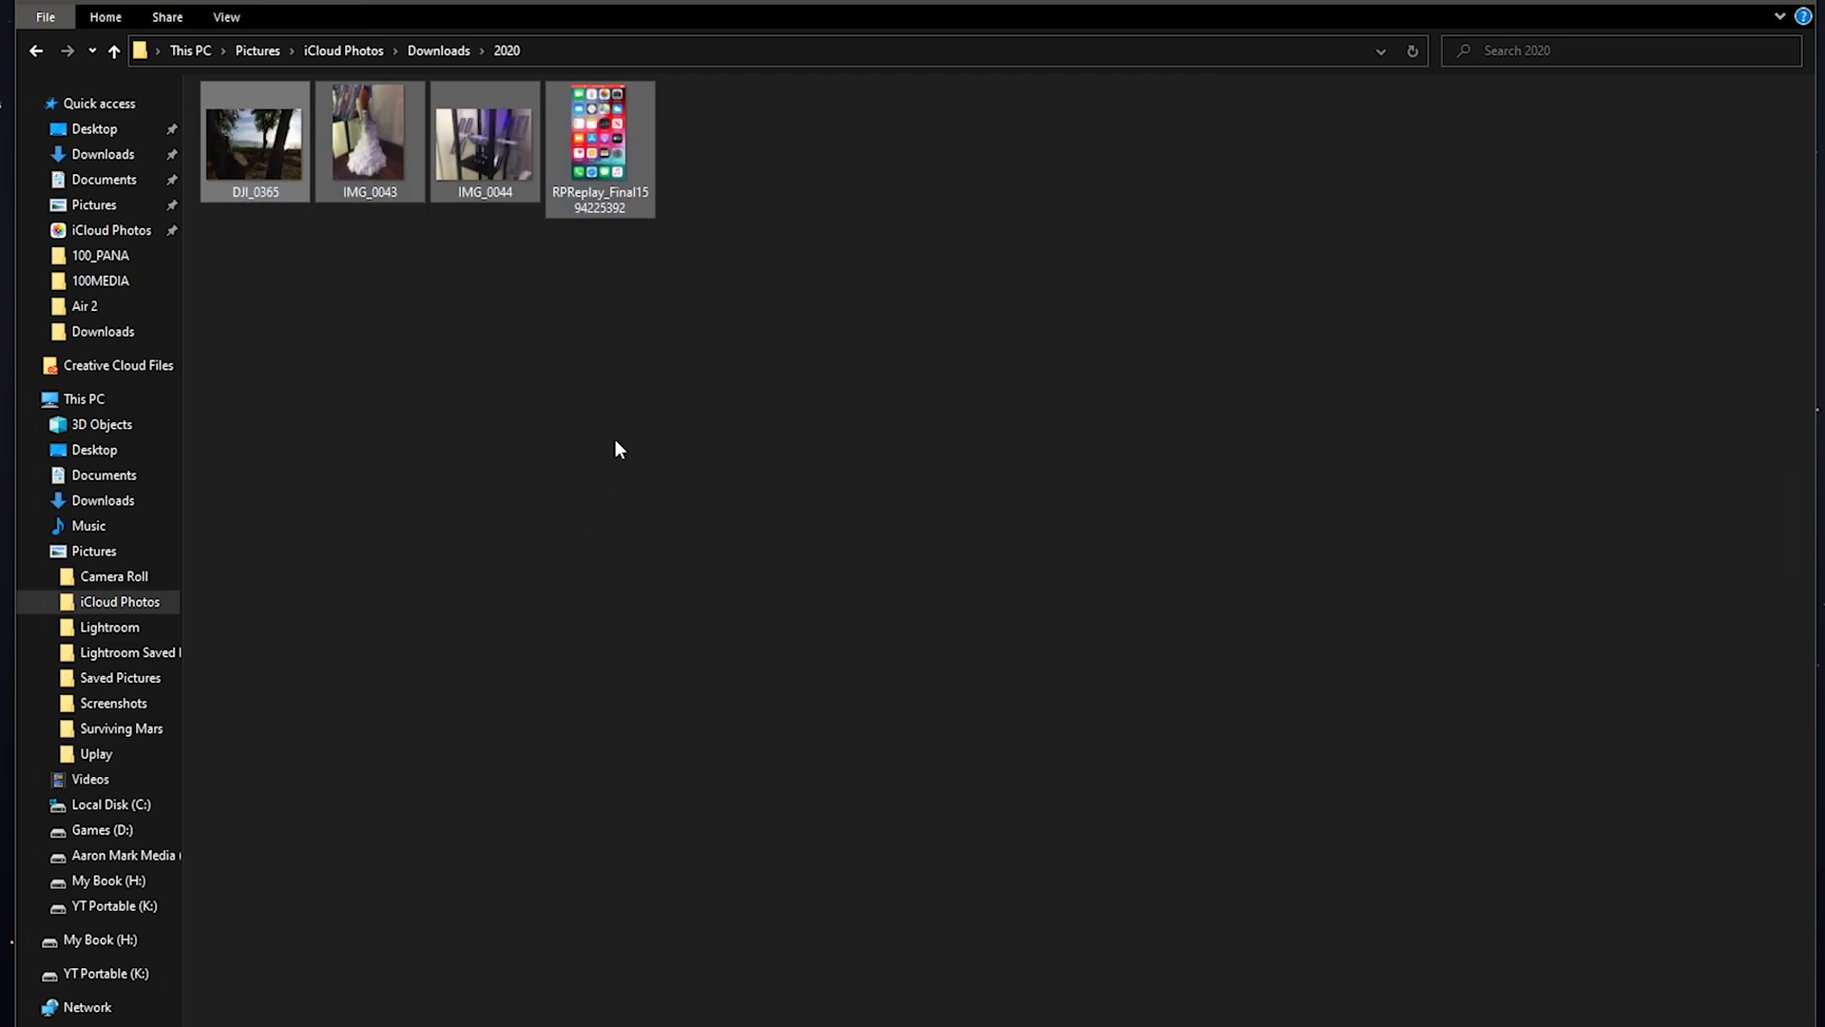
{"action": "key", "text": "alt+Up"}
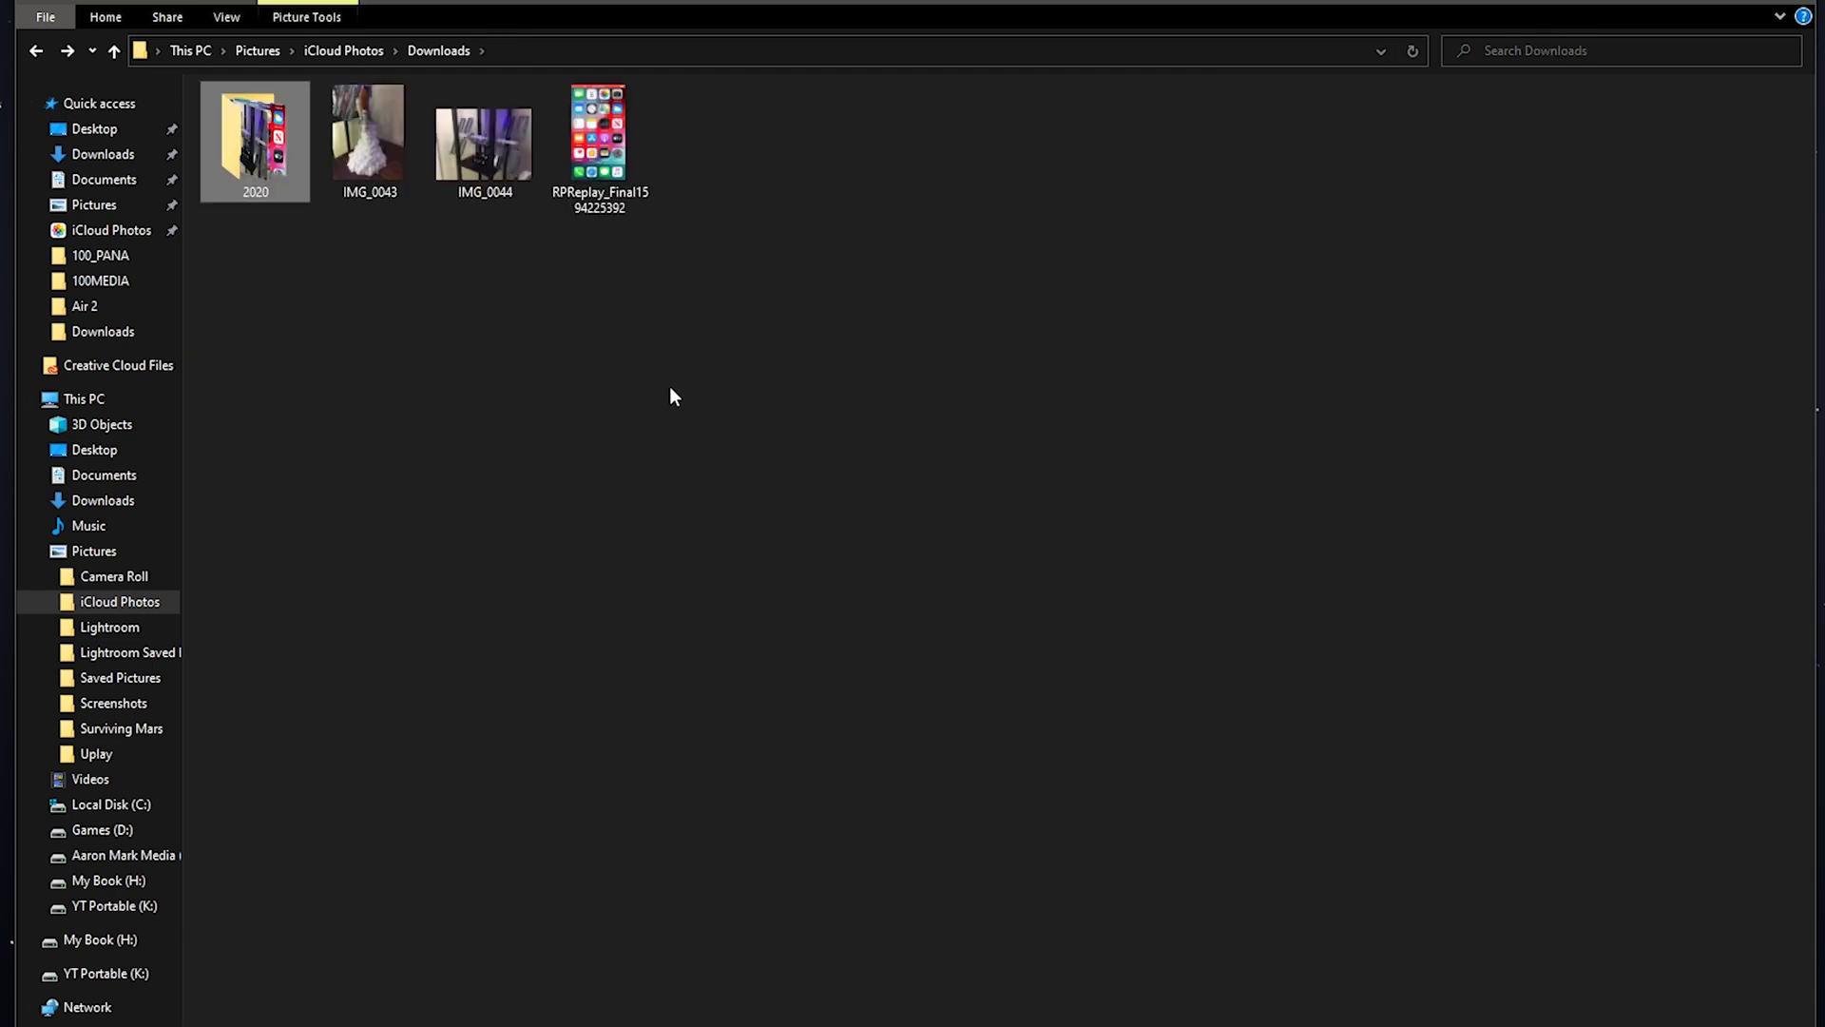